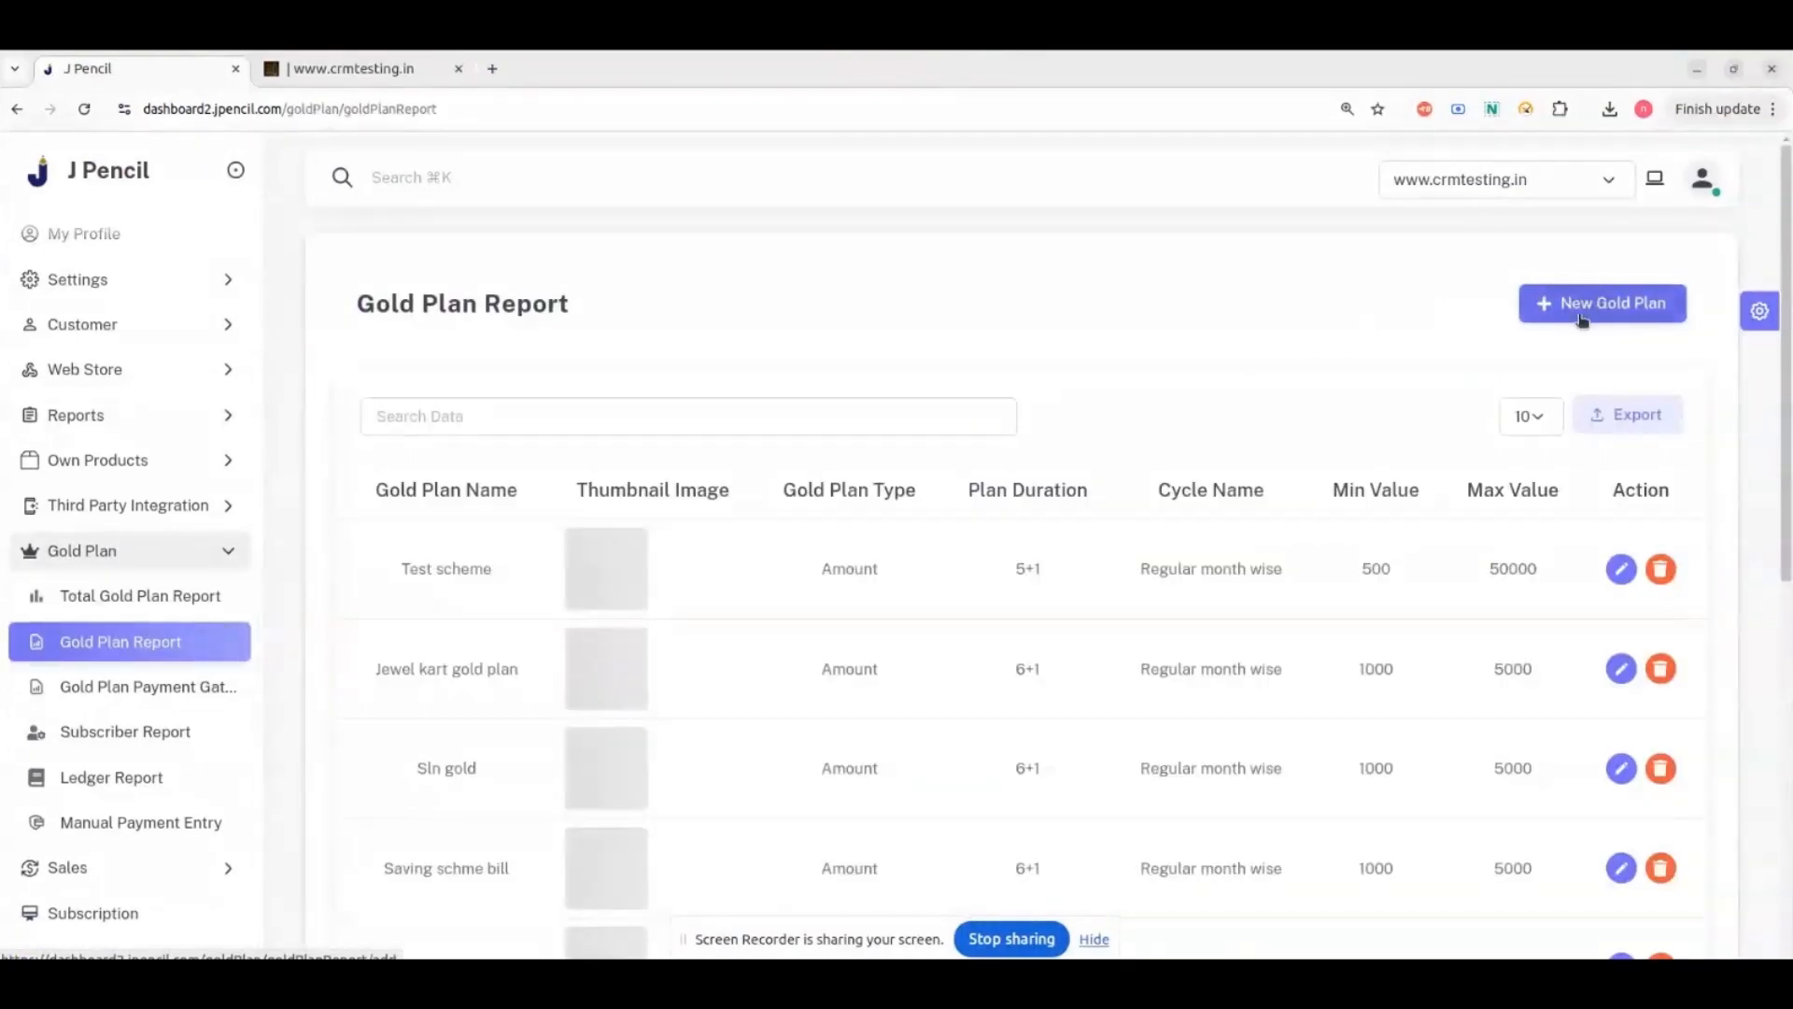
Start a new gold plan and name it Jewel One Plan.
{"action": "left_click", "coordinate": [1610, 319]}
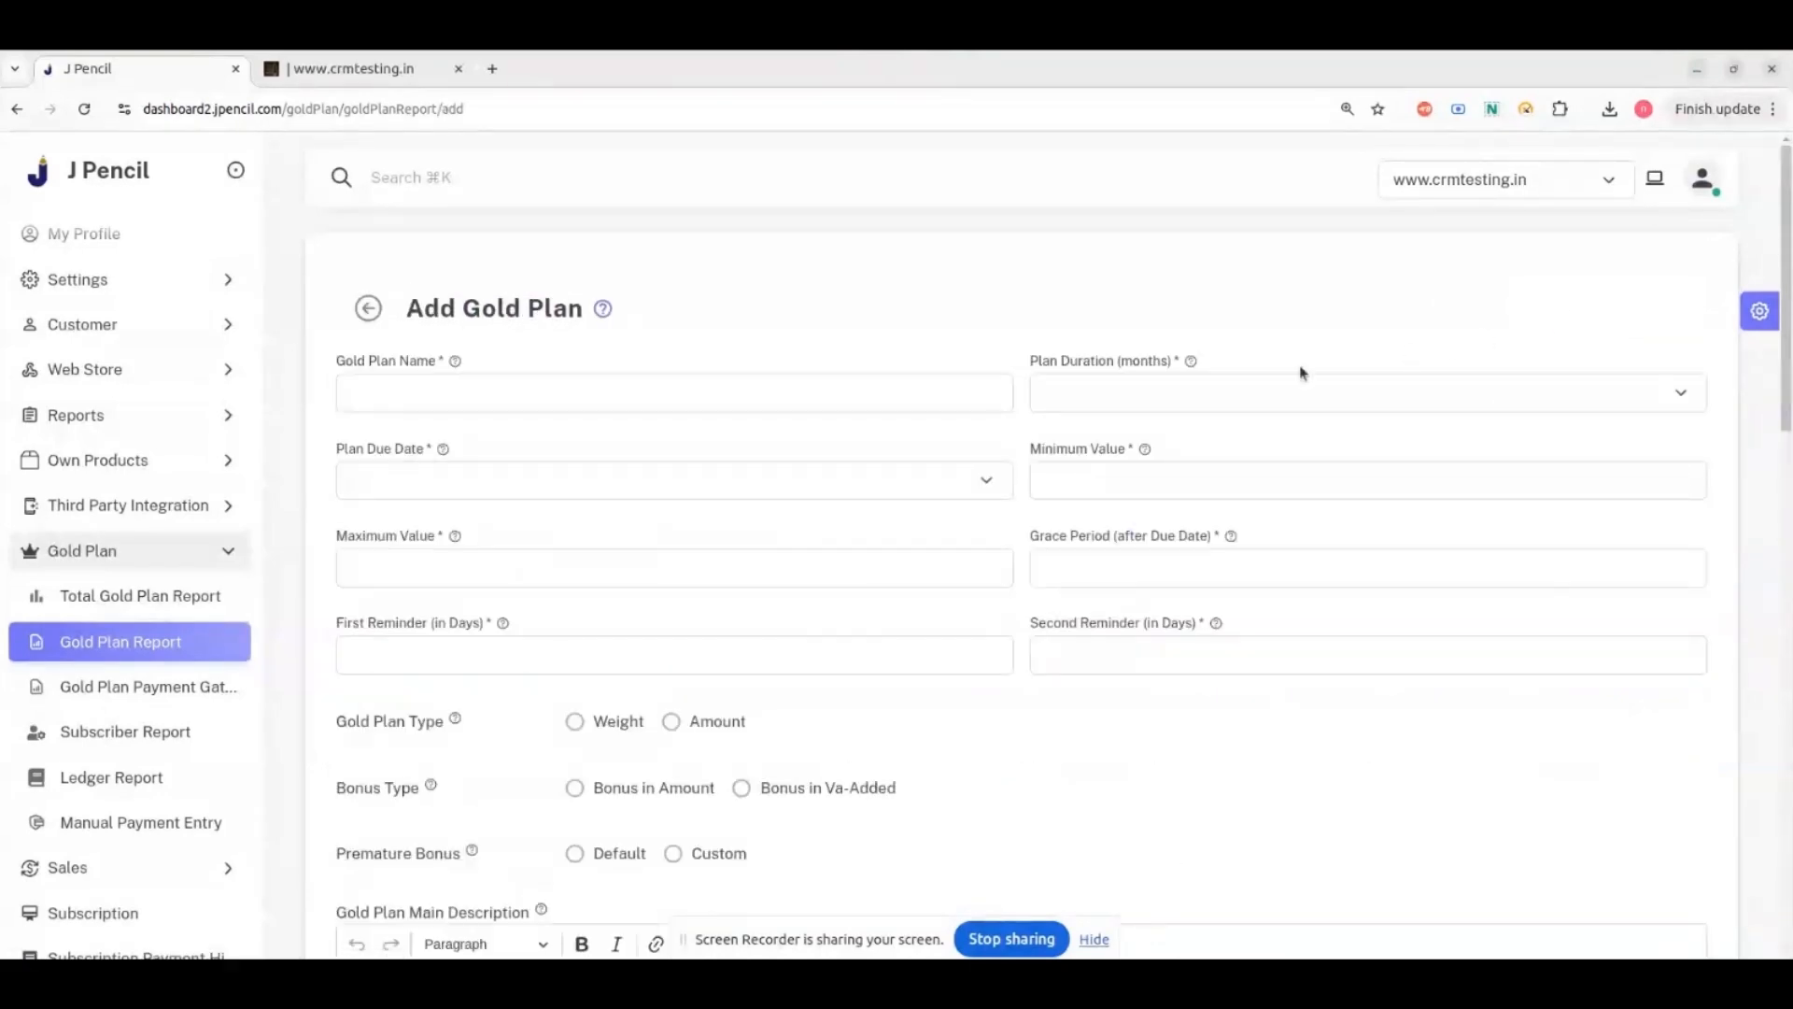
{"action": "left_click", "coordinate": [938, 403]}
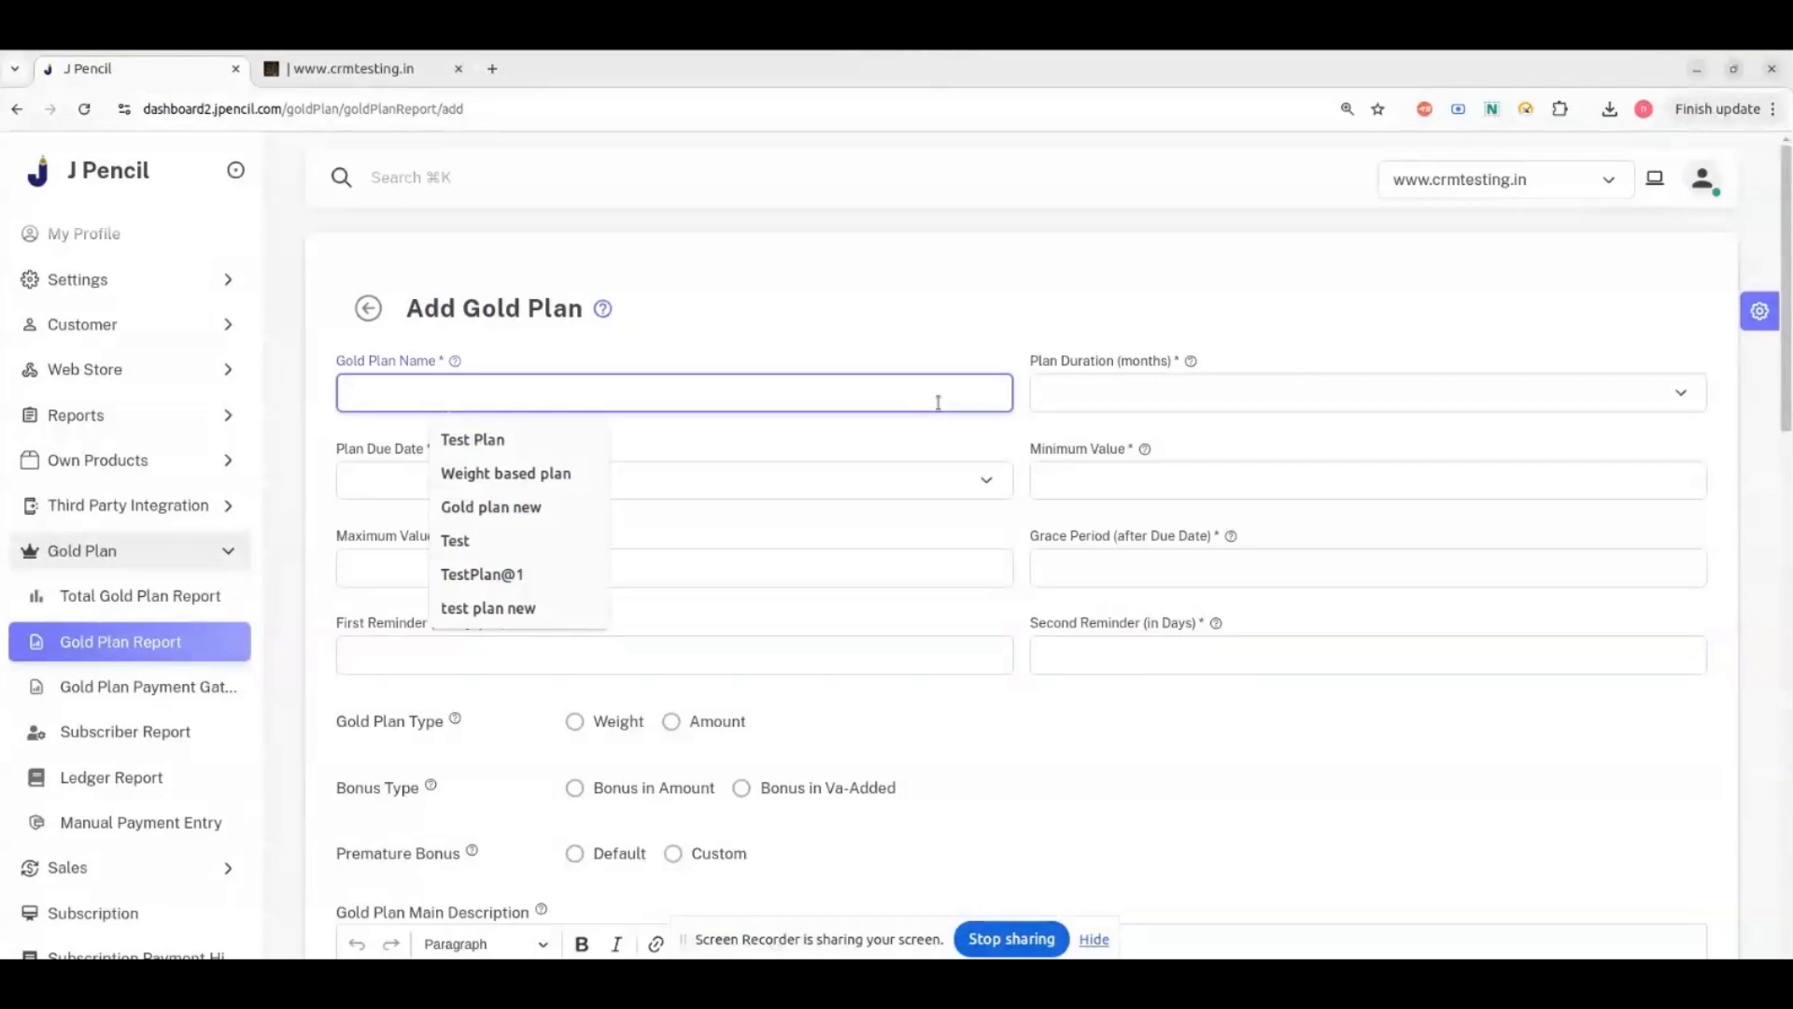
{"action": "type", "text": "J"}
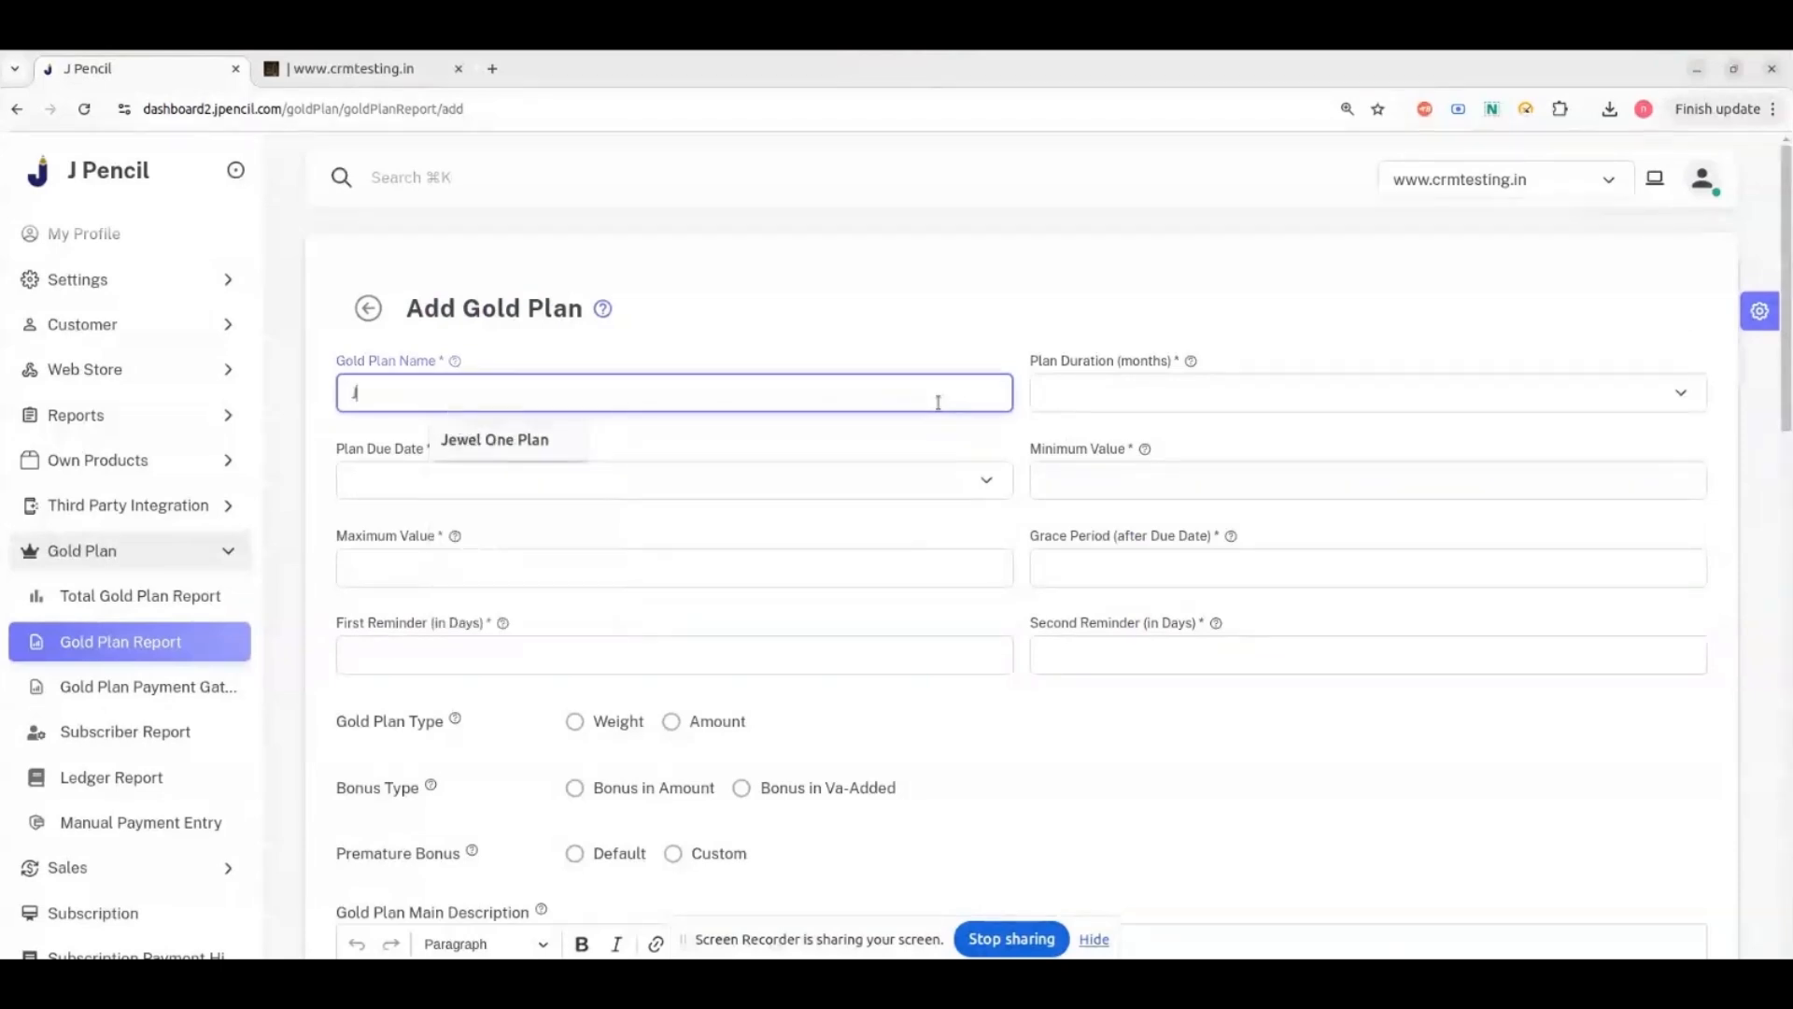
{"action": "type", "text": "ewe"}
{"action": "left_click", "coordinate": [560, 445]}
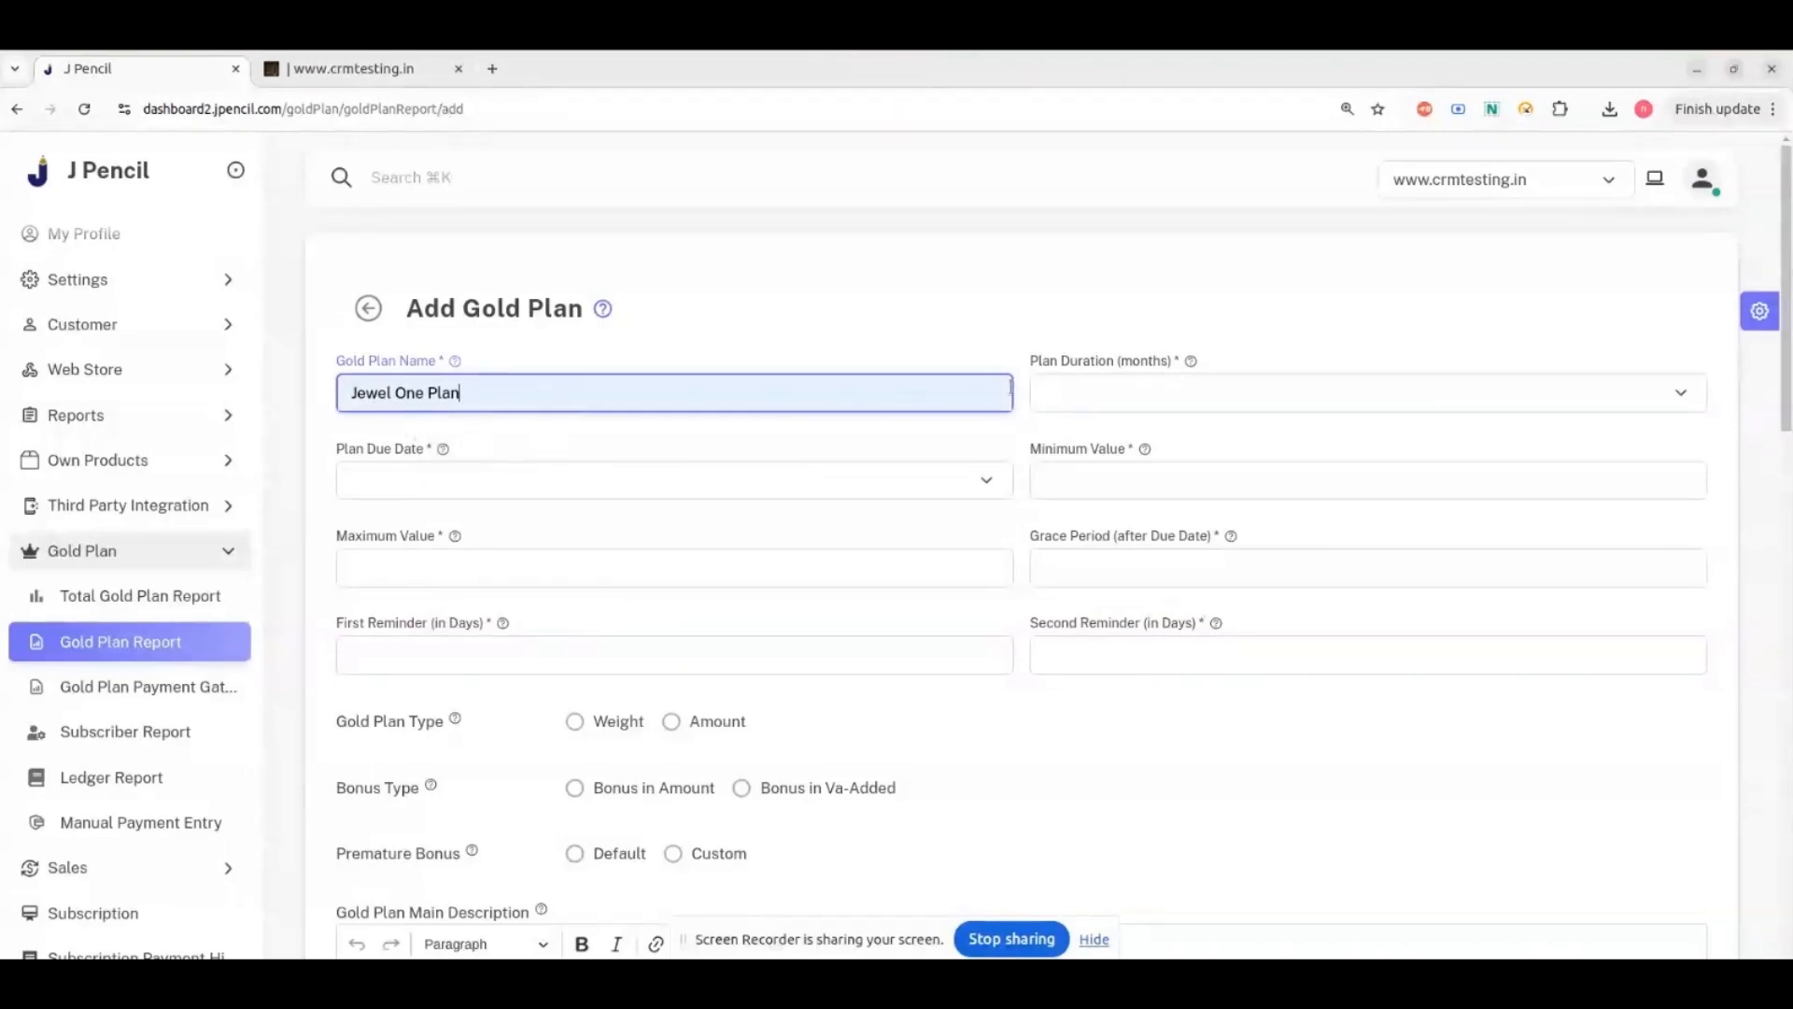
Set the plan duration to 11+1 months and the plan due date to Subscription Datewise.
{"action": "left_click", "coordinate": [1062, 397]}
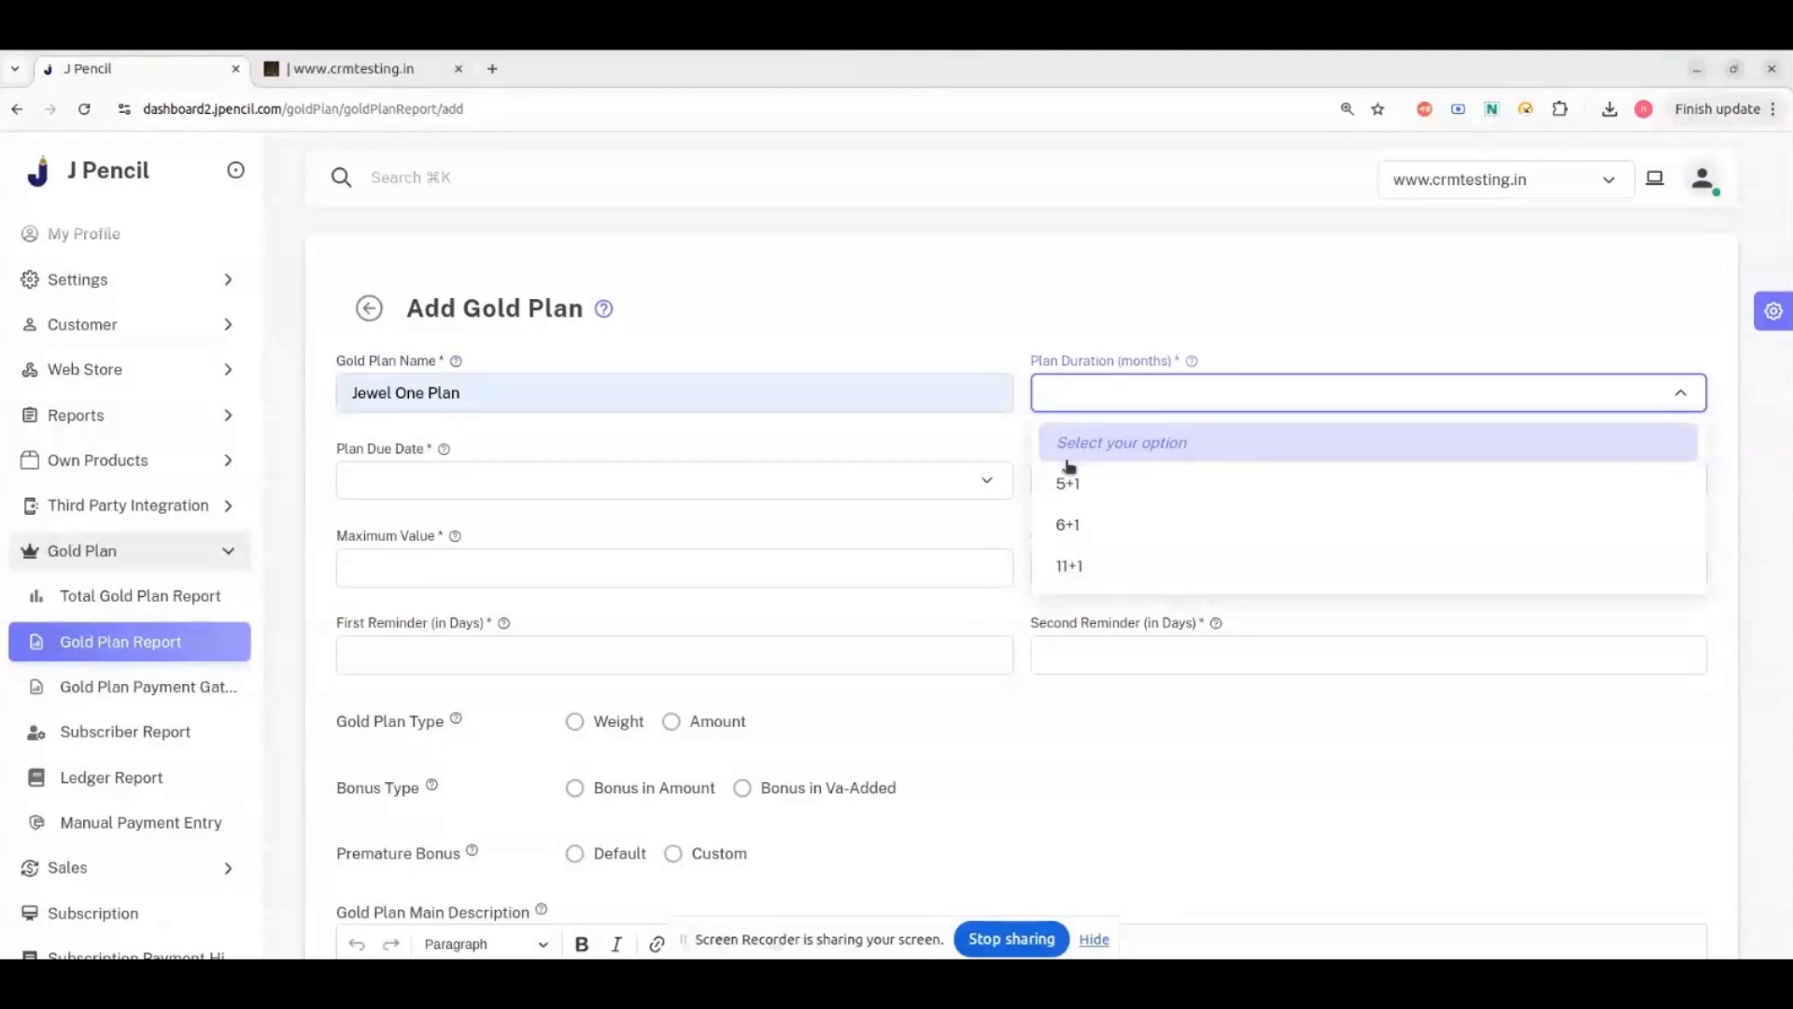
{"action": "left_click", "coordinate": [1064, 564]}
{"action": "left_click", "coordinate": [881, 489]}
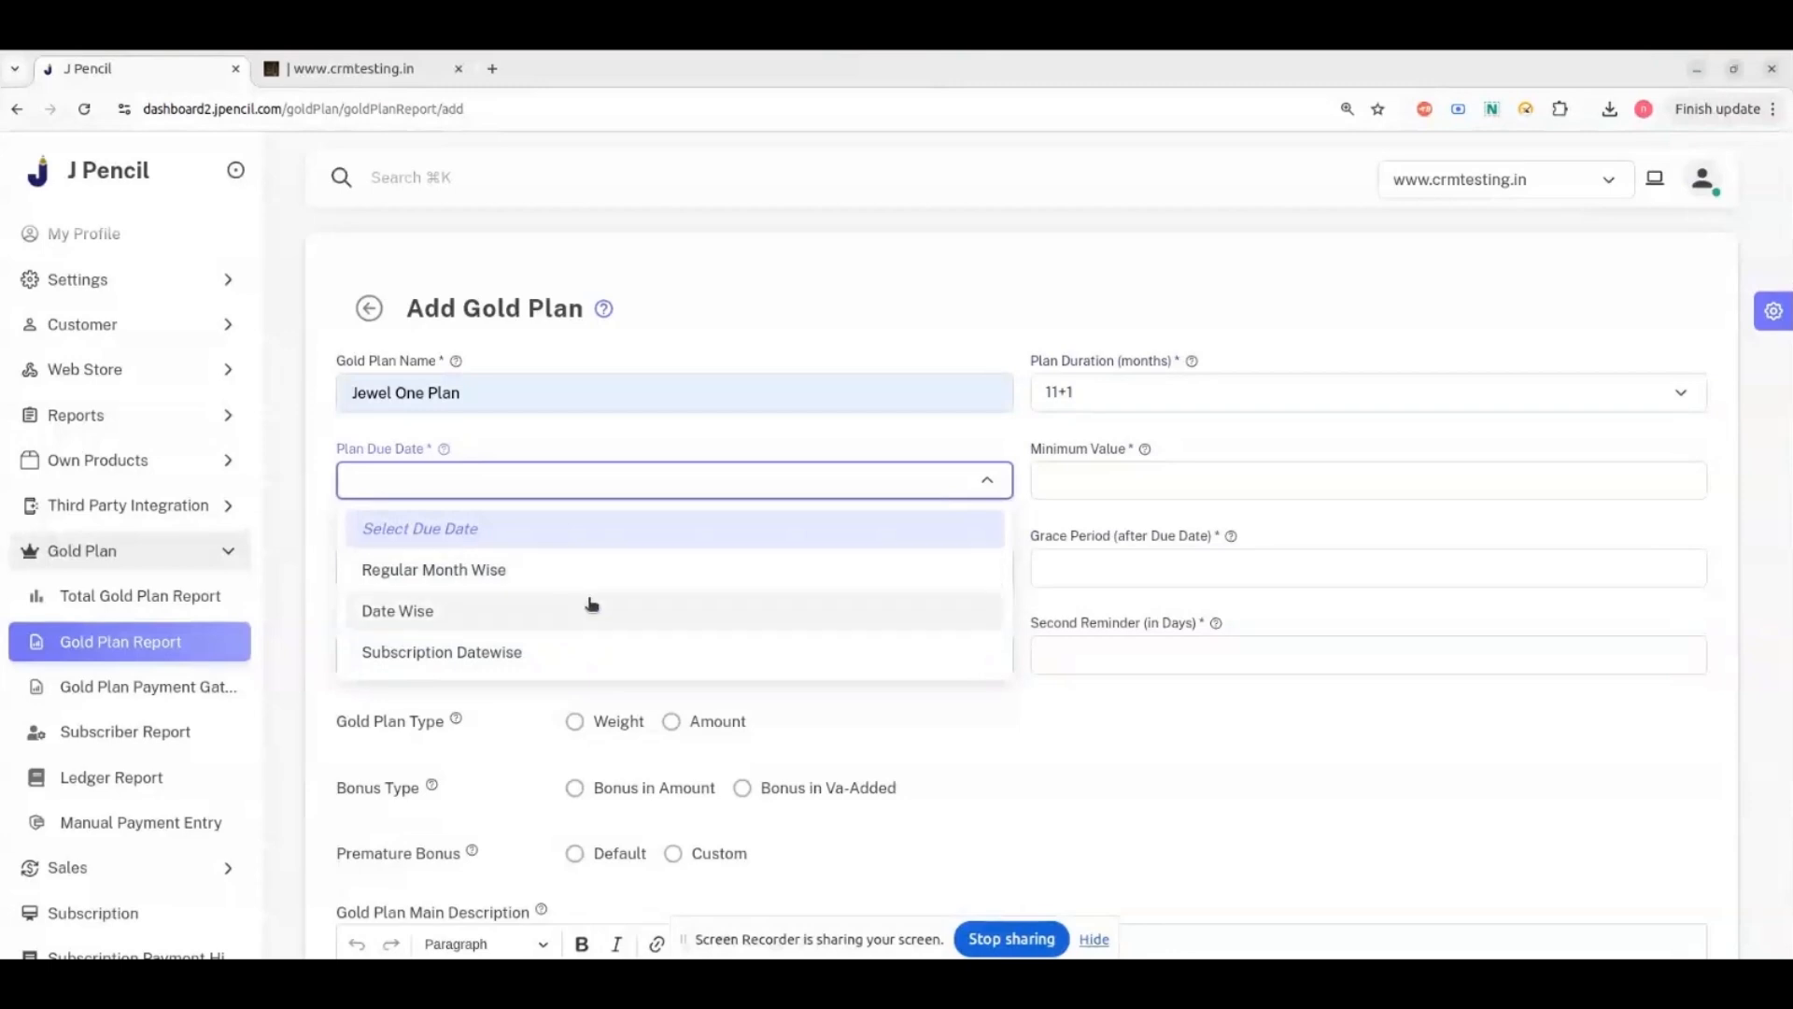
{"action": "left_click", "coordinate": [566, 649]}
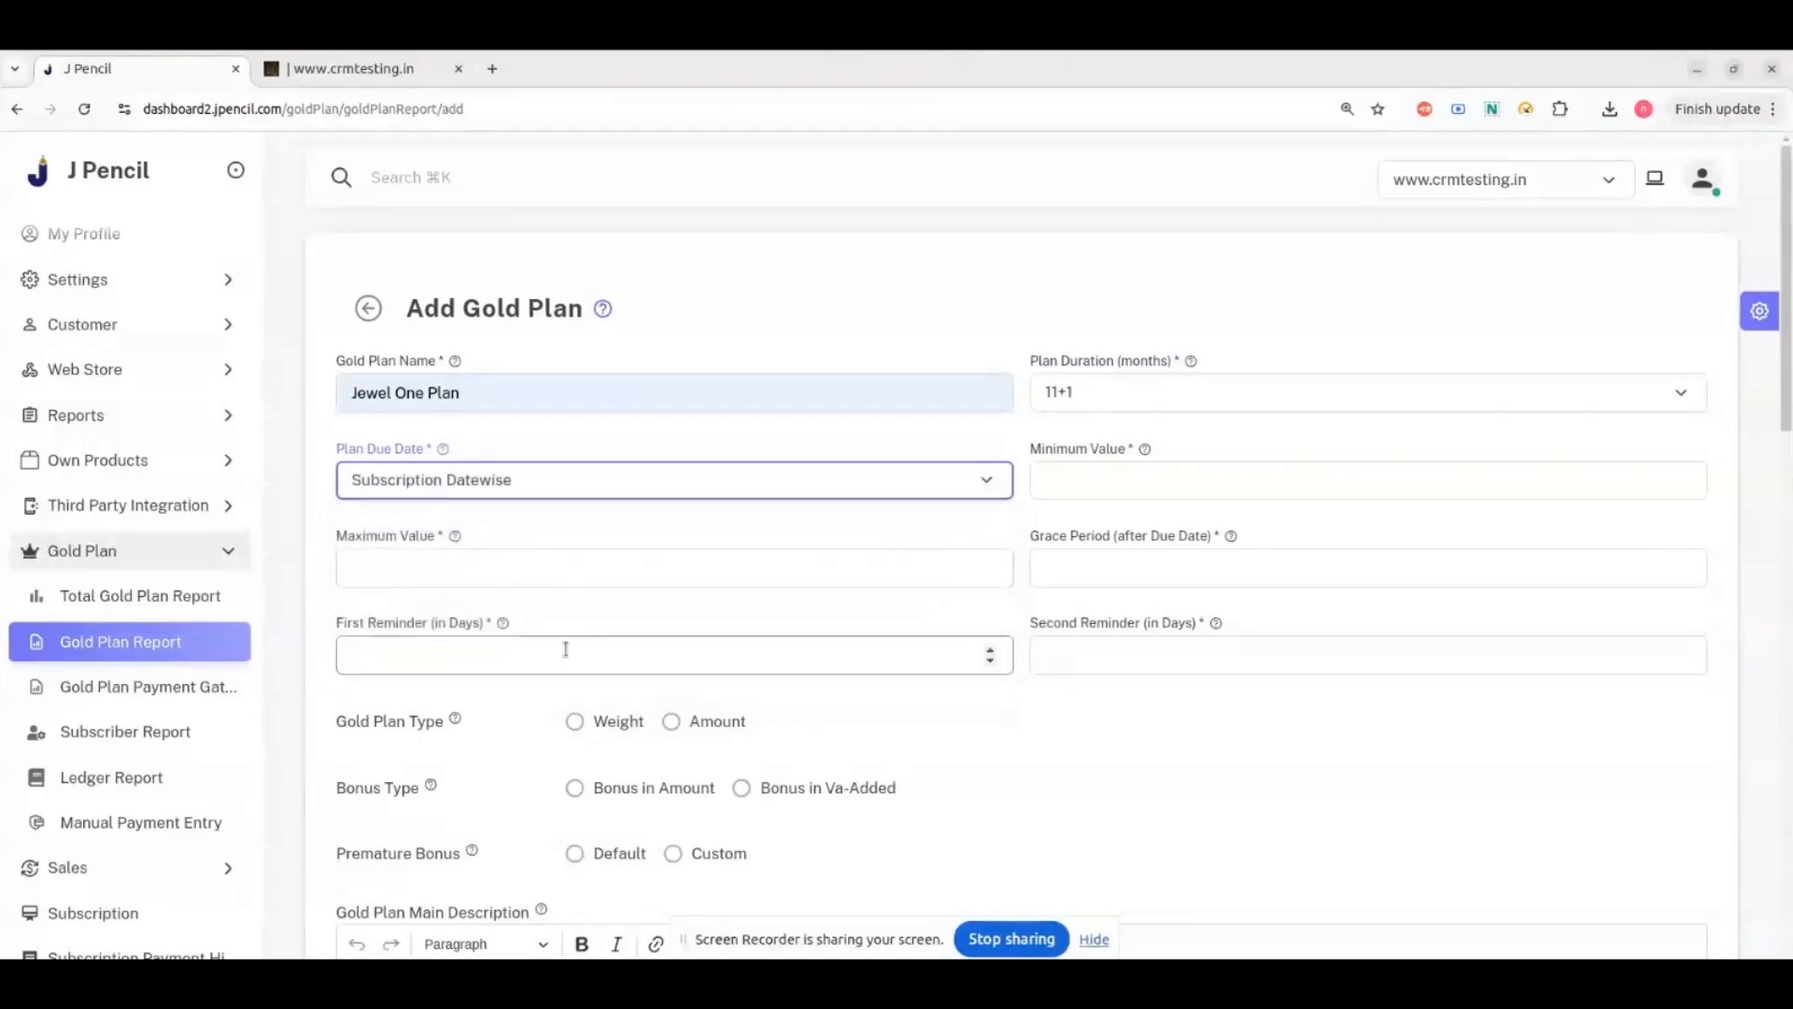
Set the plan's minimum value to 1000 and its maximum value to 100000.
{"action": "left_click", "coordinate": [1077, 477]}
{"action": "type", "text": "10000"}
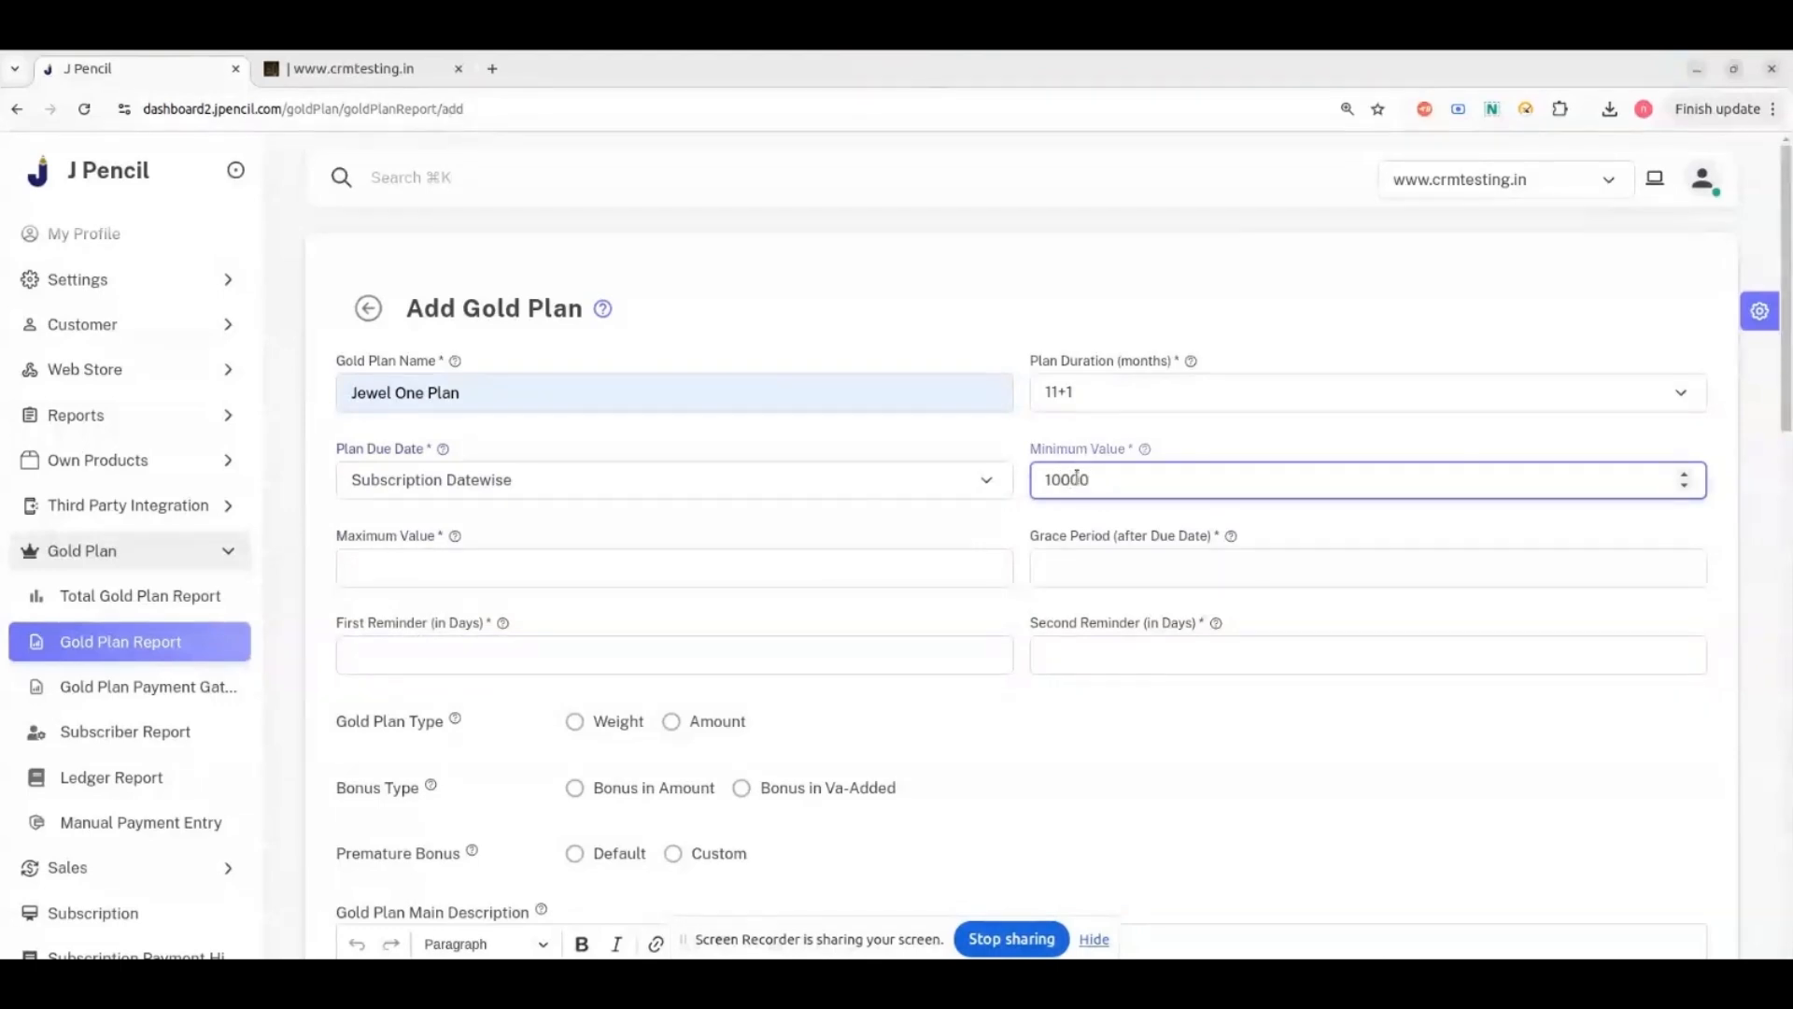
{"action": "left_click", "coordinate": [944, 561]}
{"action": "type", "text": "100000"}
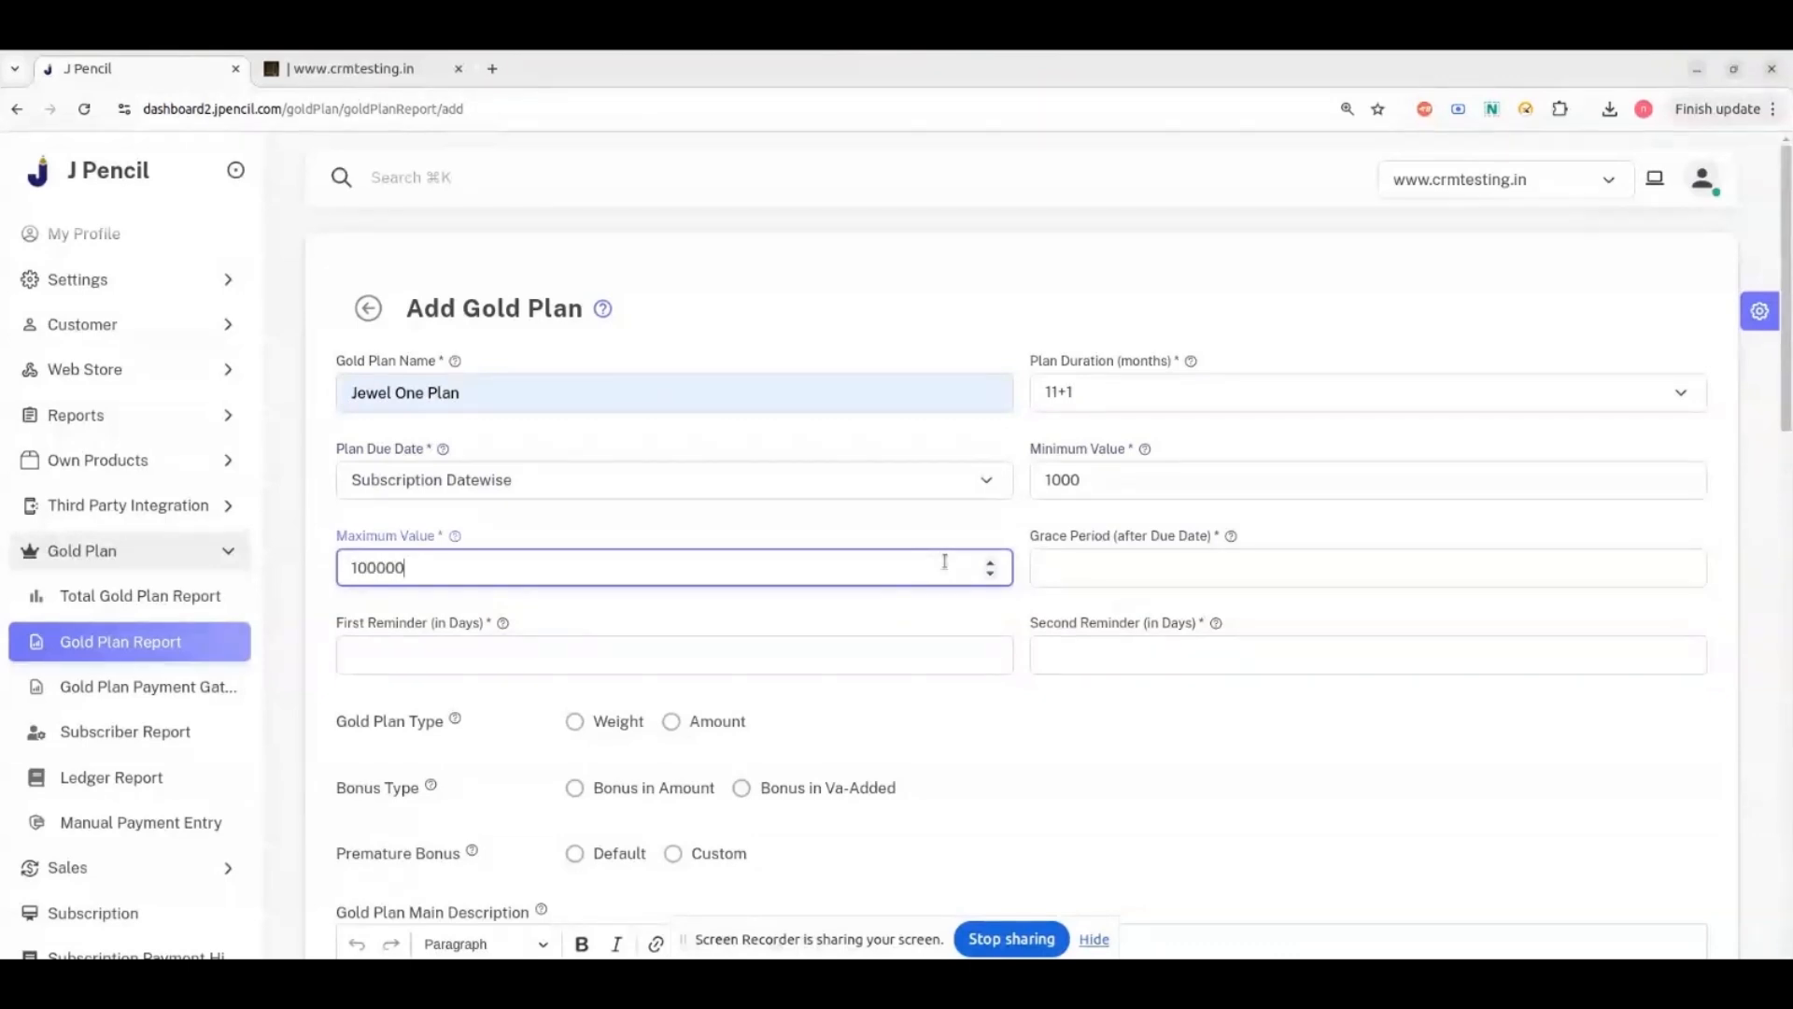
Set the grace period to 3, the first reminder to 5 days and the second reminder to 2 days.
{"action": "left_click", "coordinate": [1064, 567]}
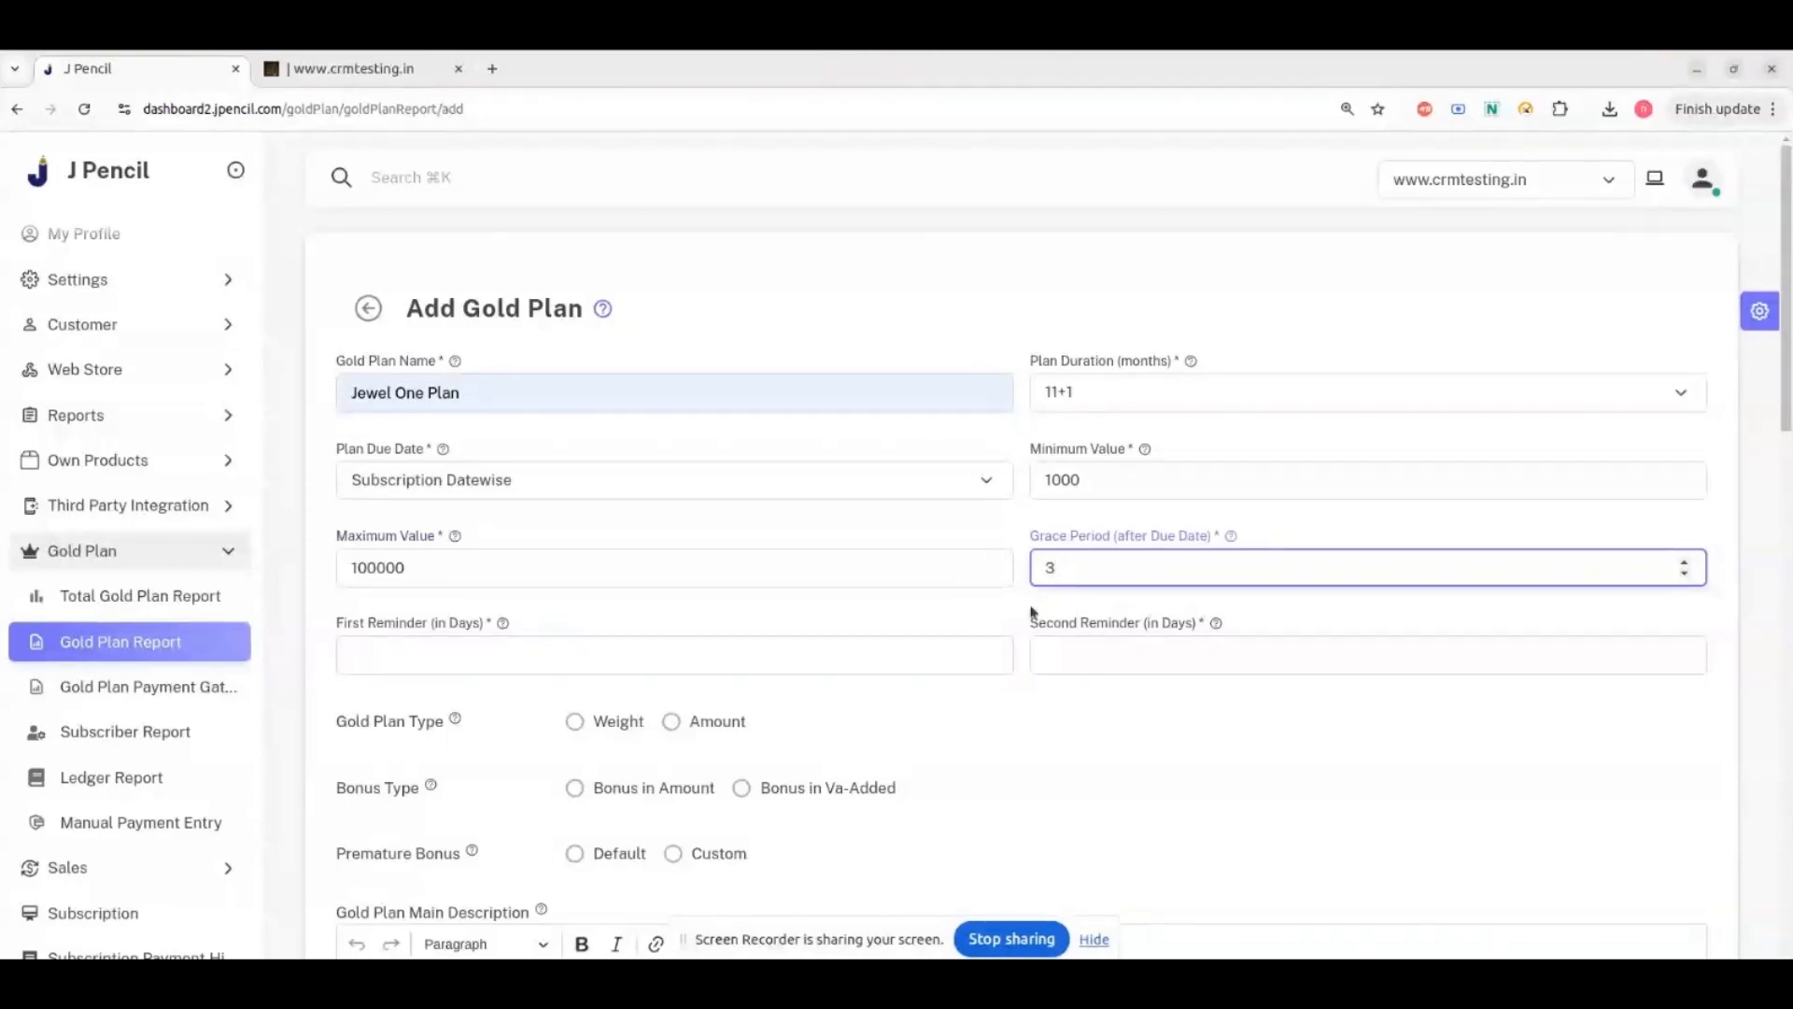
{"action": "left_click", "coordinate": [897, 661]}
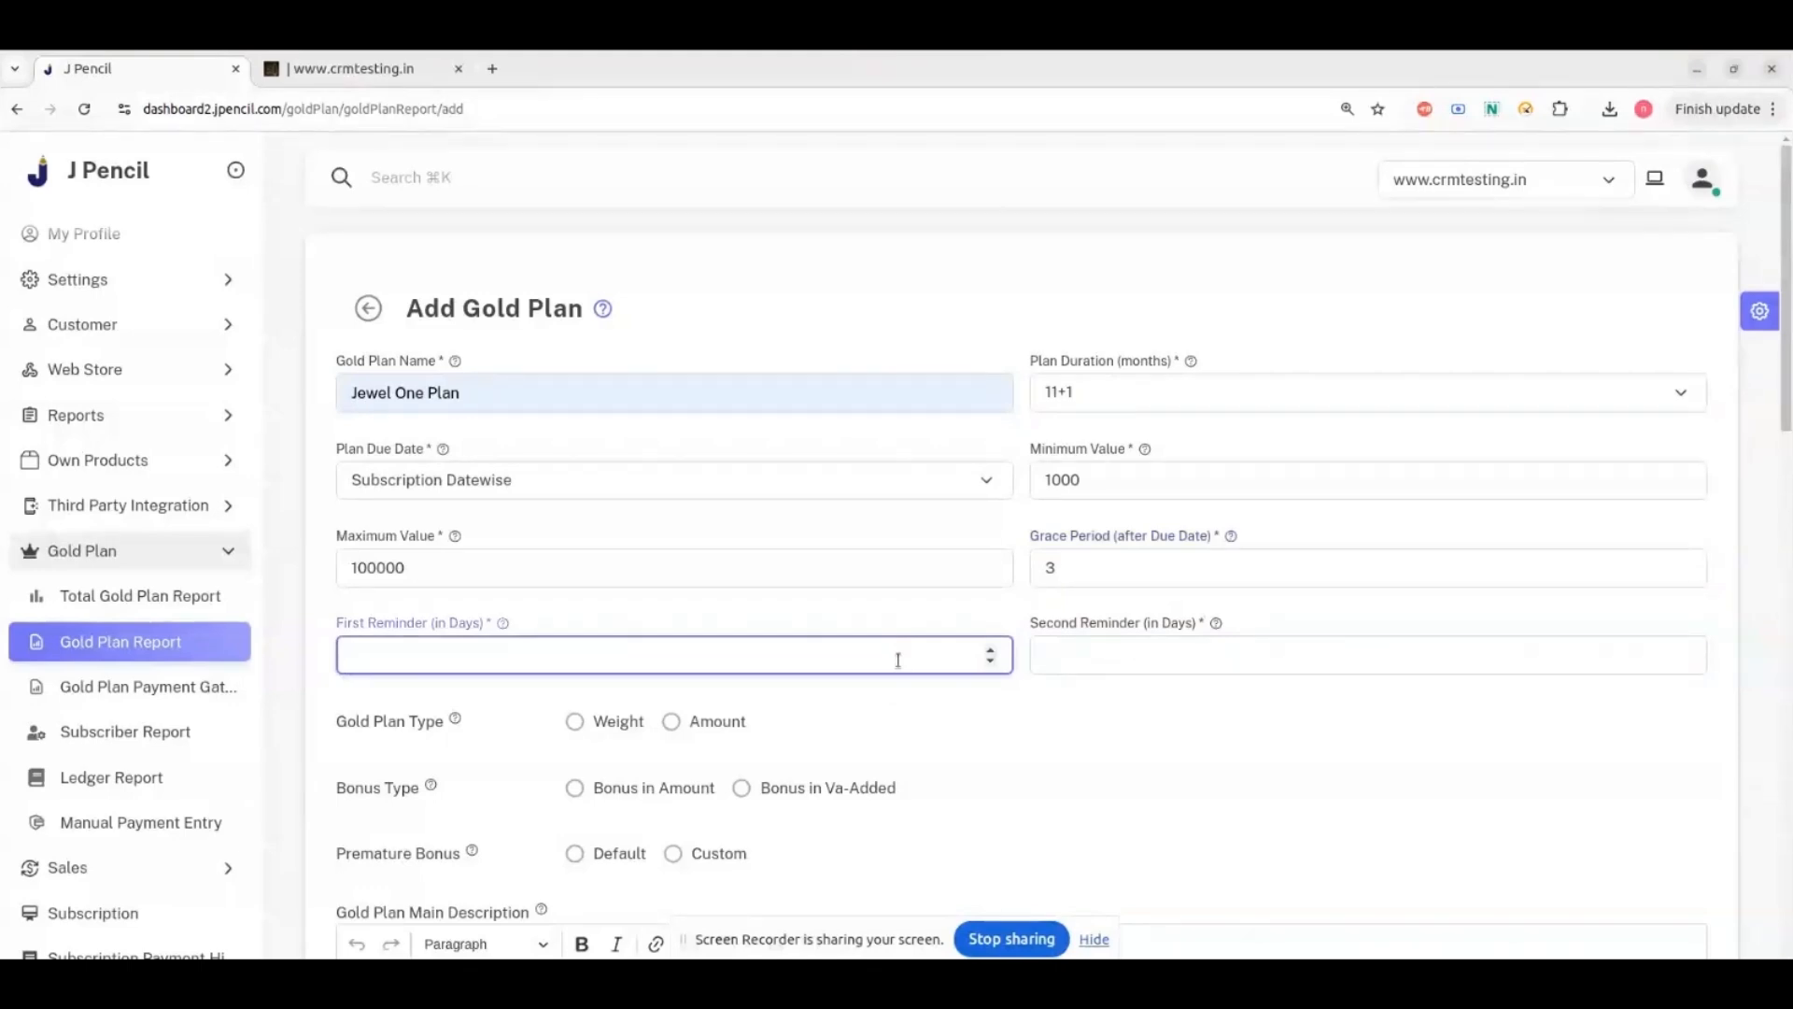
{"action": "left_click", "coordinate": [1063, 661]}
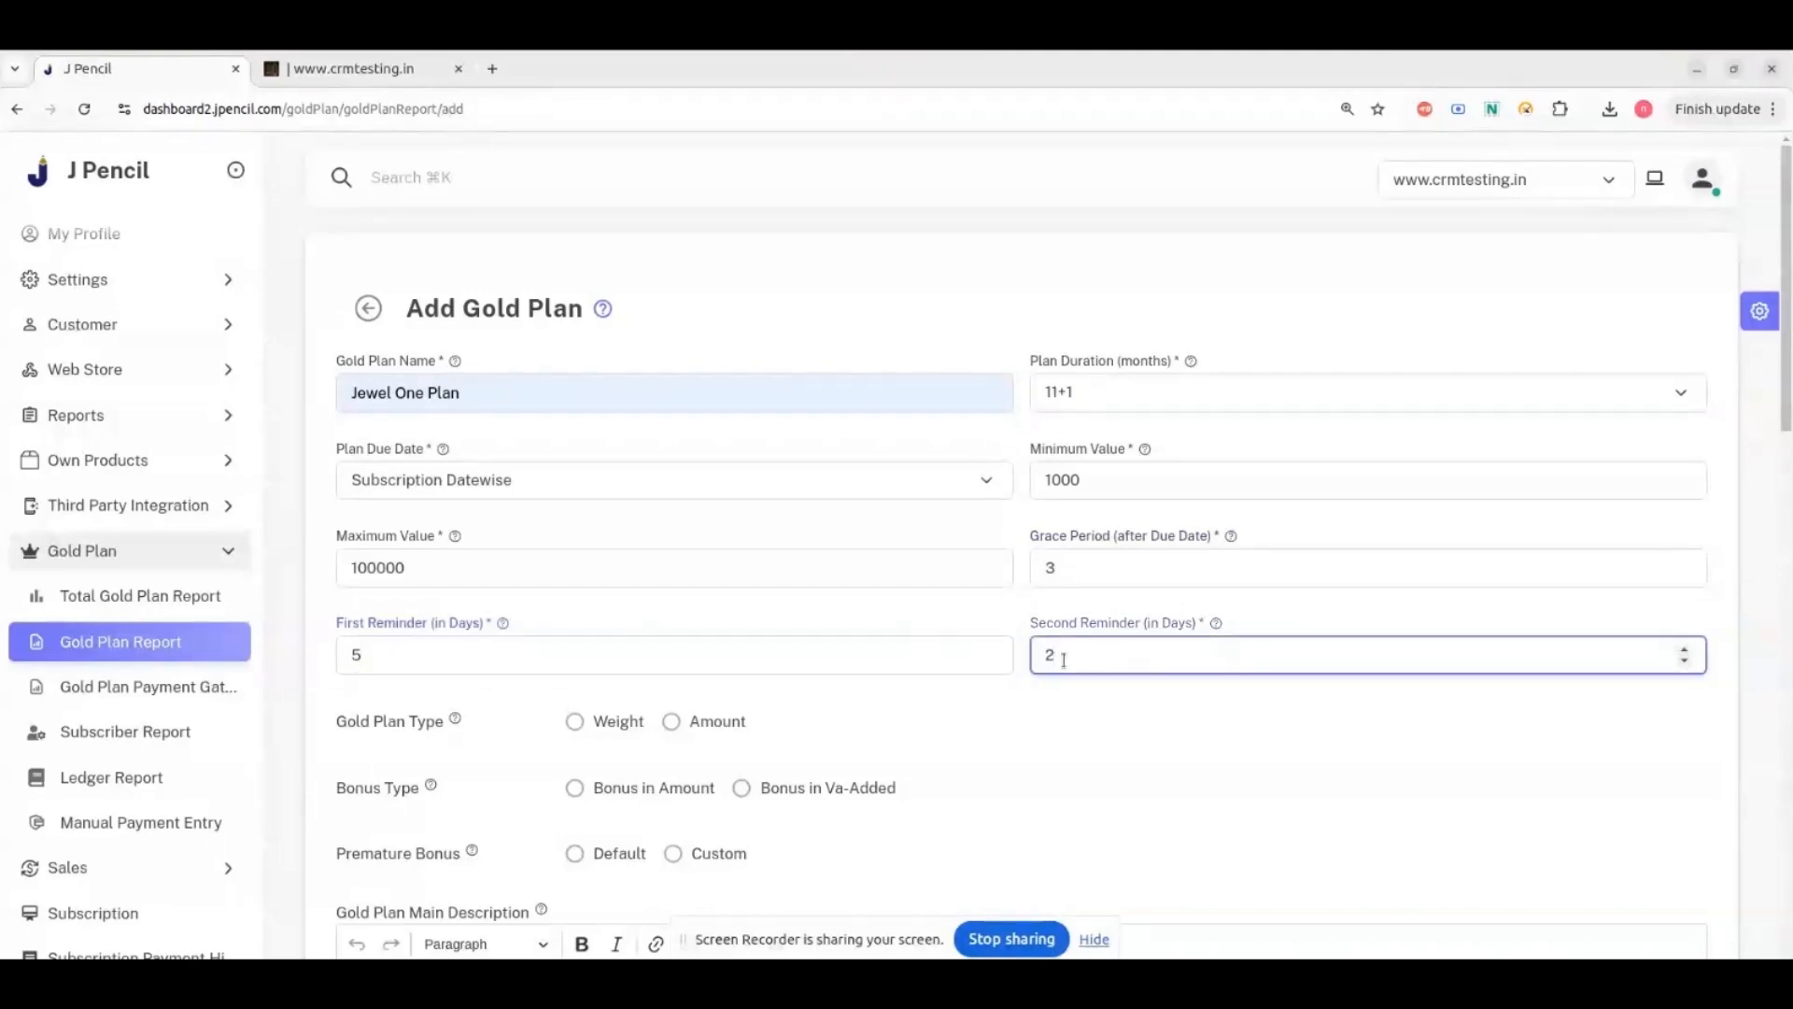
{"action": "left_click", "coordinate": [994, 748]}
Choose Amount as the gold plan type, Bonus in Va-Added as the bonus type and Default as the premature bonus.
{"action": "scroll", "coordinate": [996, 747], "scroll_direction": "down", "scroll_amount": 3}
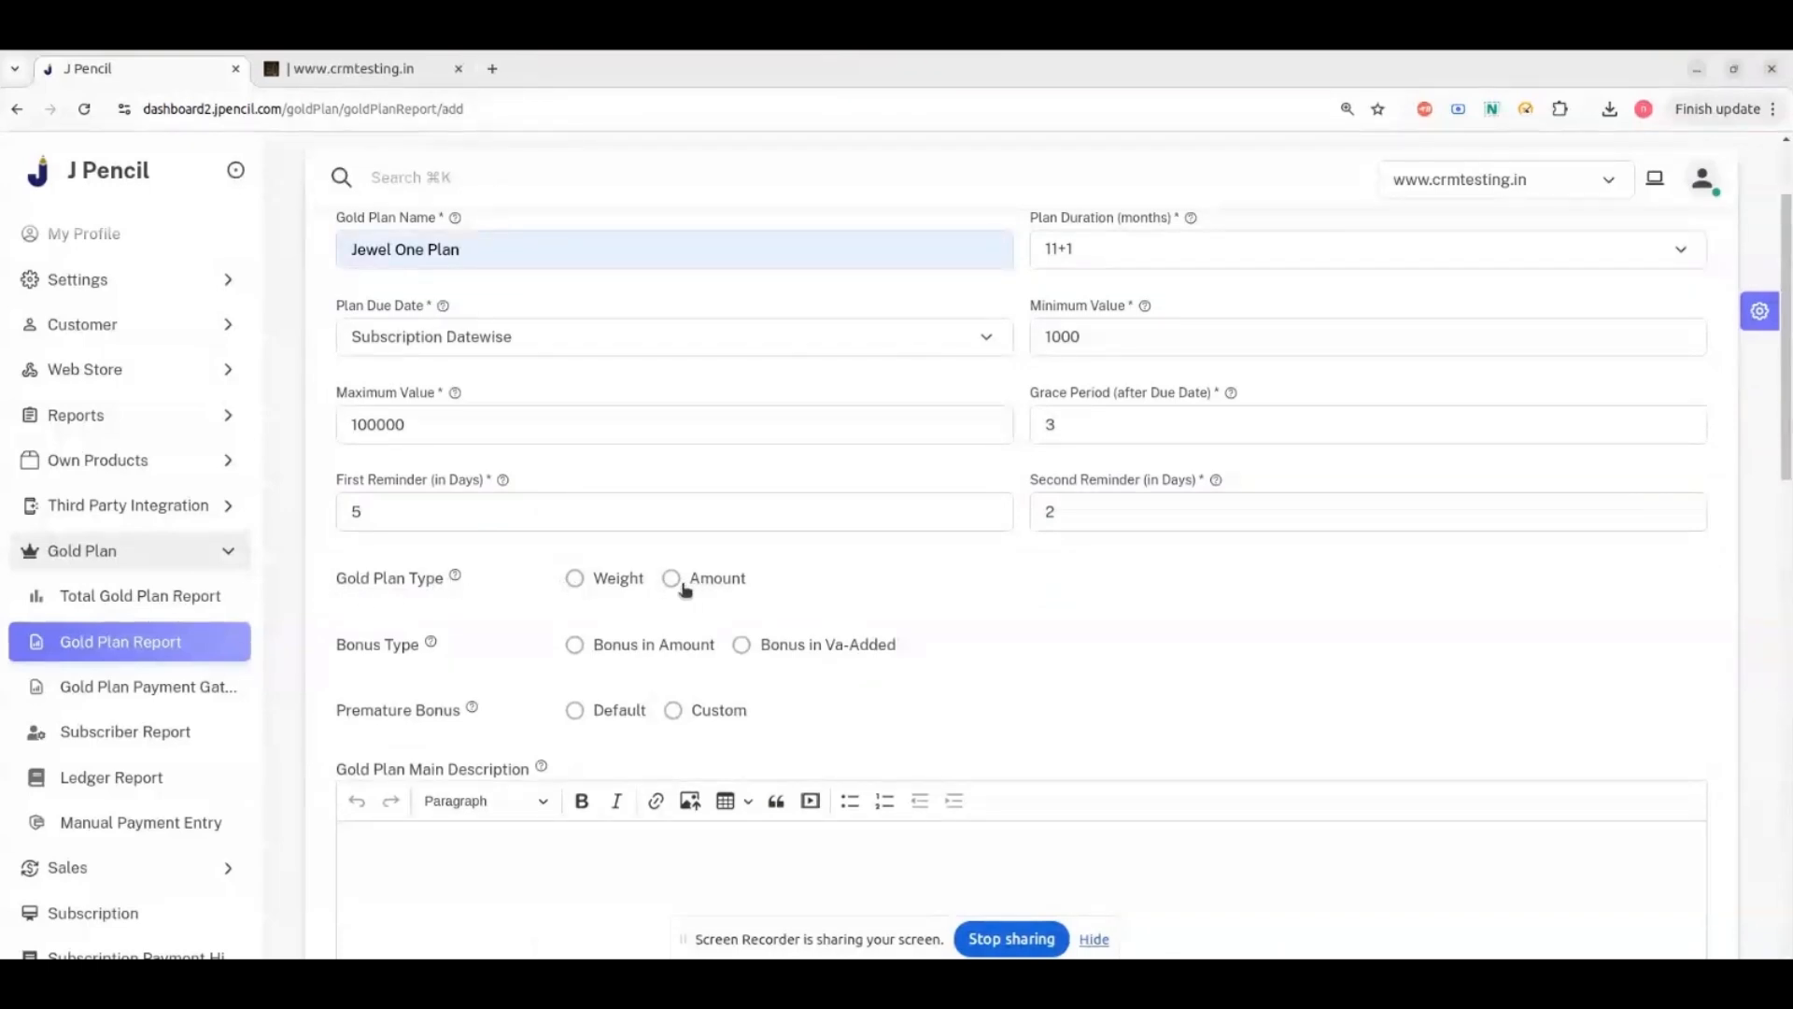
{"action": "left_click", "coordinate": [576, 581]}
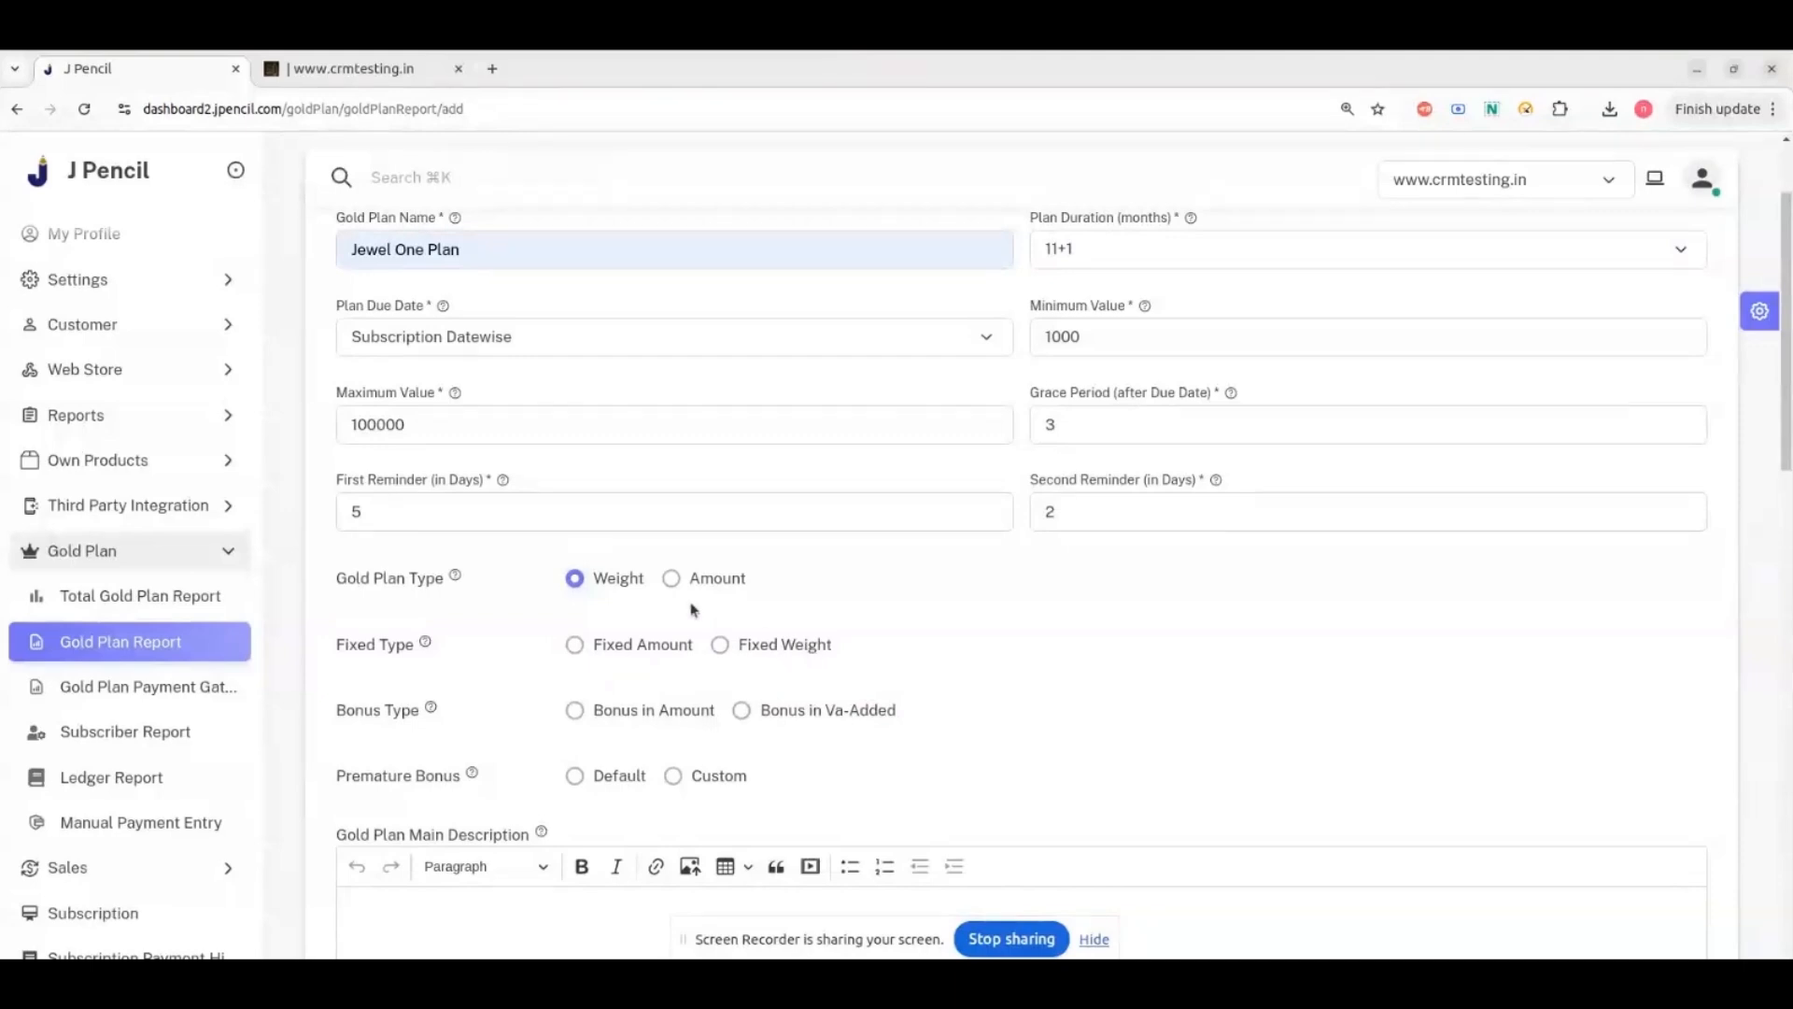
{"action": "left_click", "coordinate": [672, 579]}
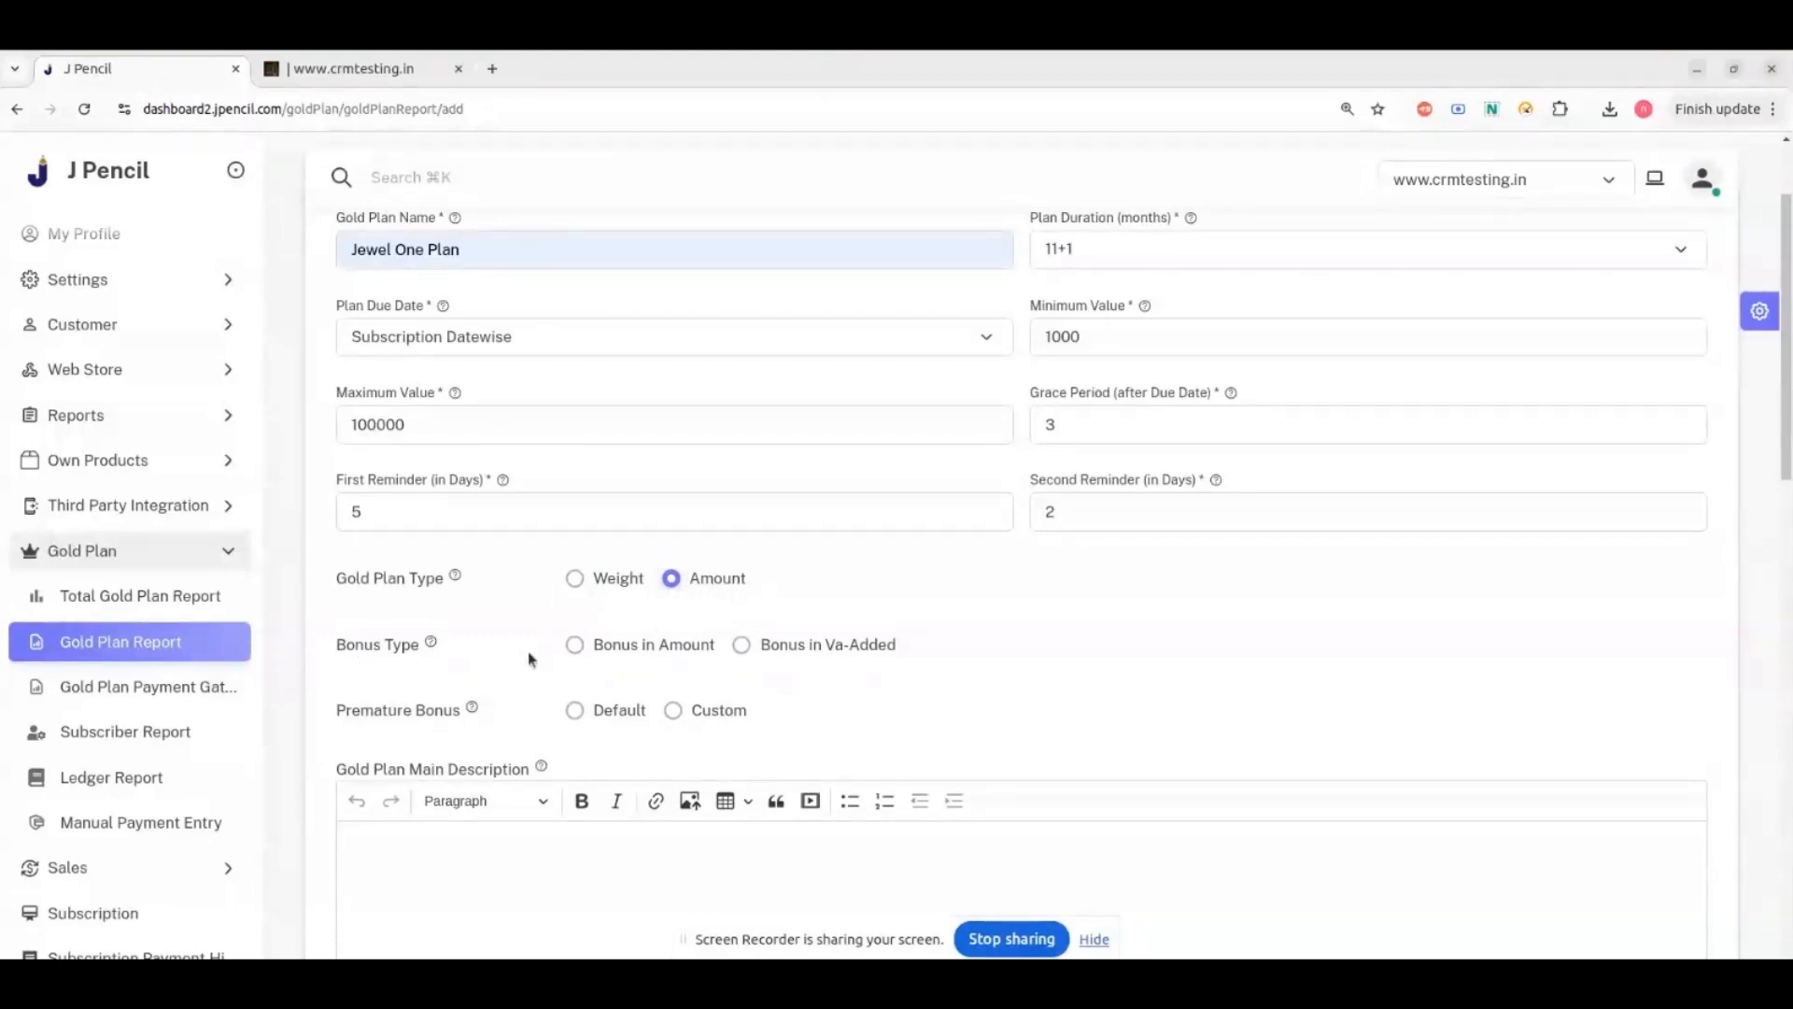
{"action": "left_click", "coordinate": [745, 650]}
{"action": "left_click", "coordinate": [576, 712]}
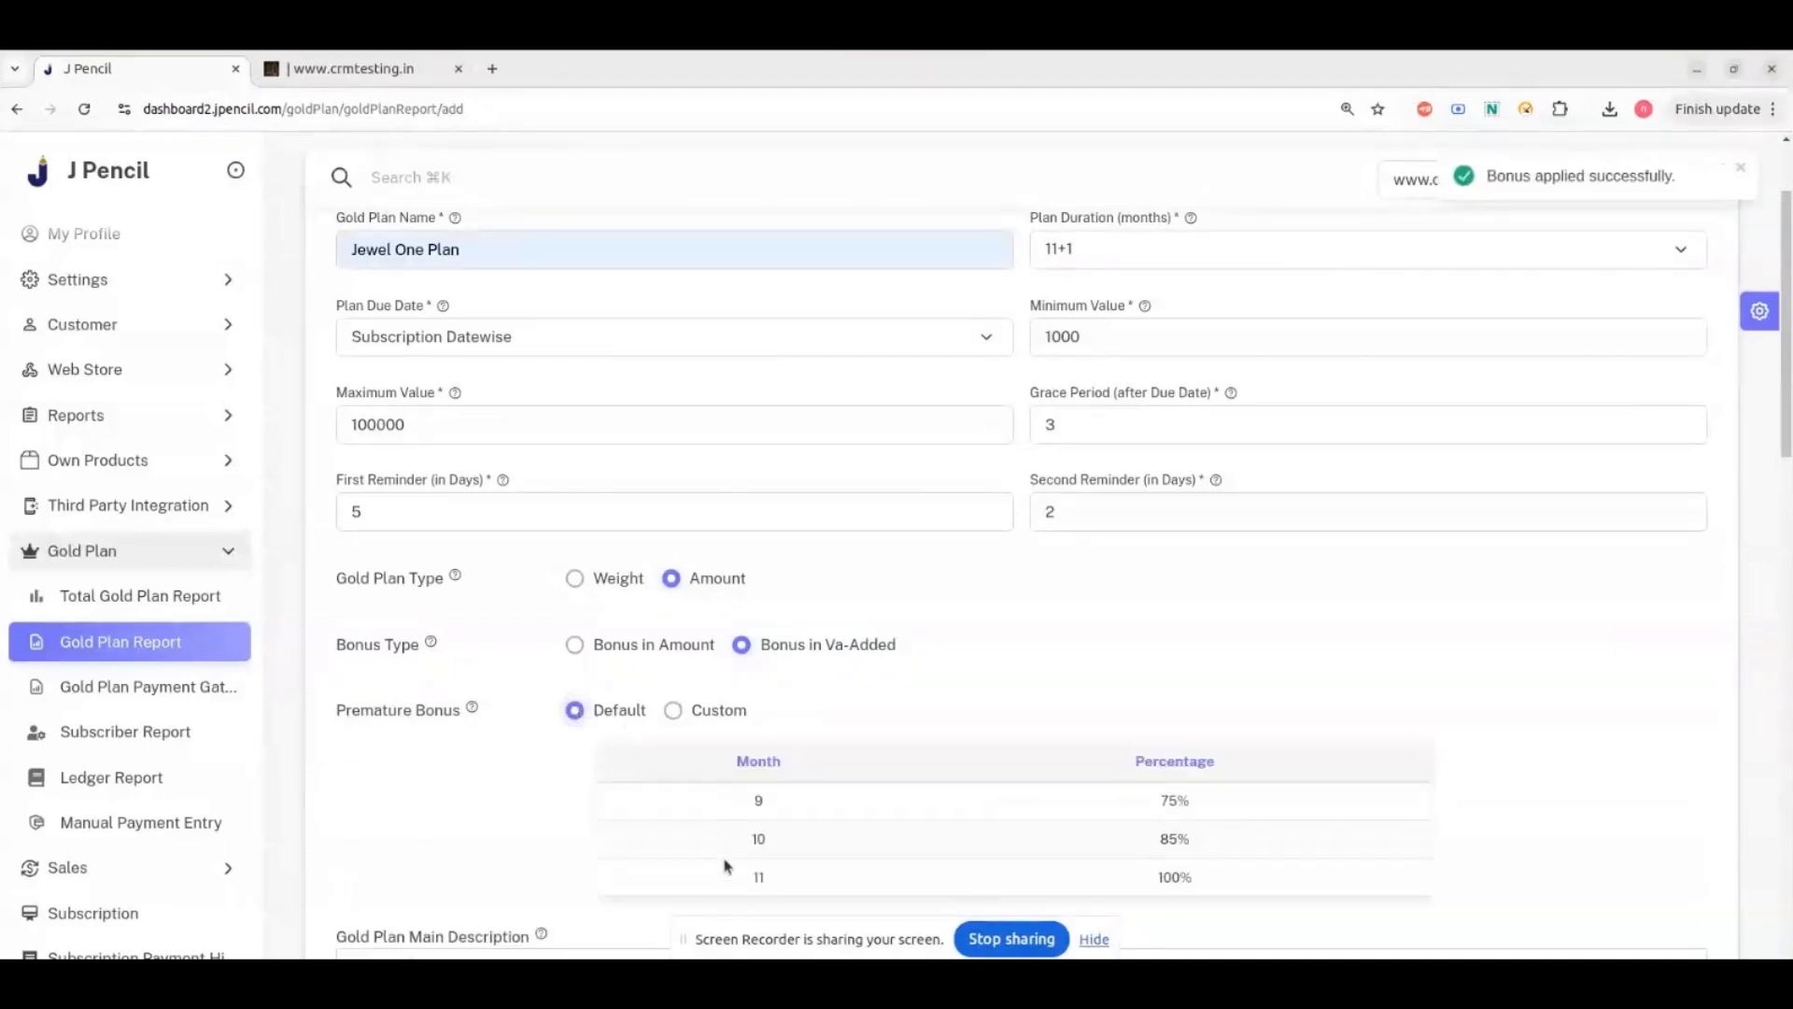
Try a Custom premature bonus starting from month 10, and switch back to Default.
{"action": "left_click", "coordinate": [673, 712]}
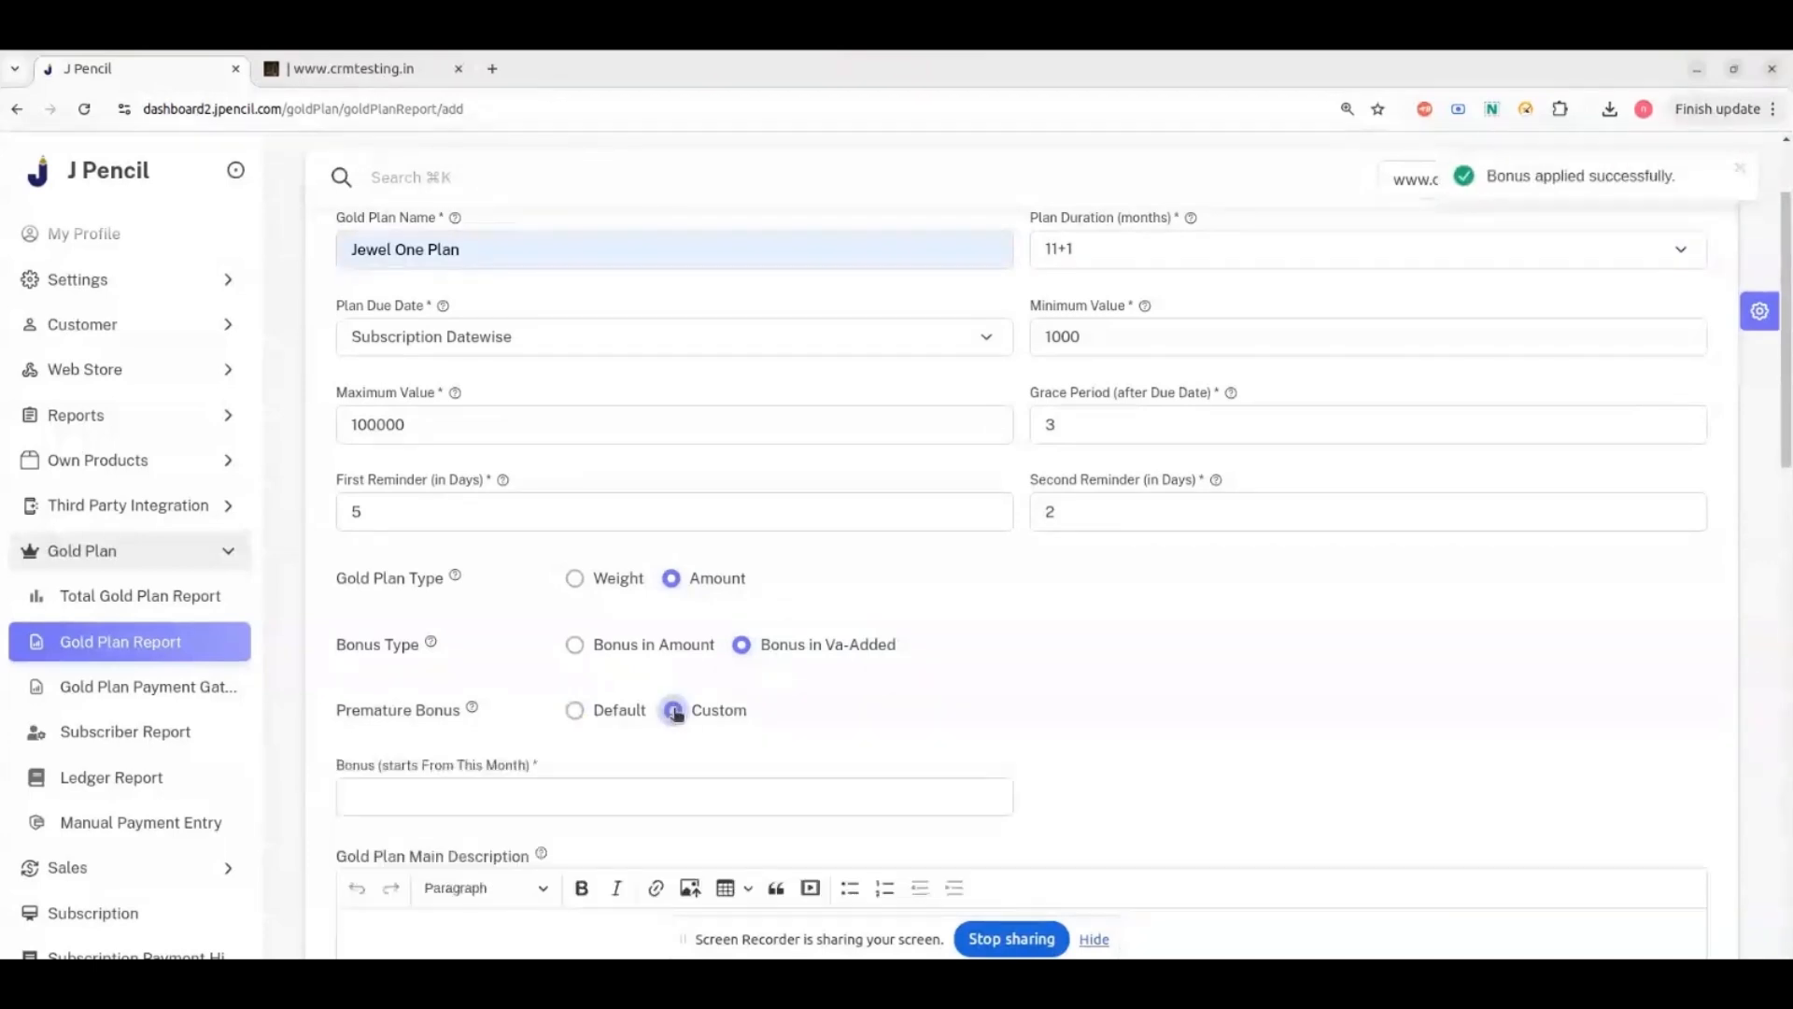
{"action": "left_click", "coordinate": [542, 792]}
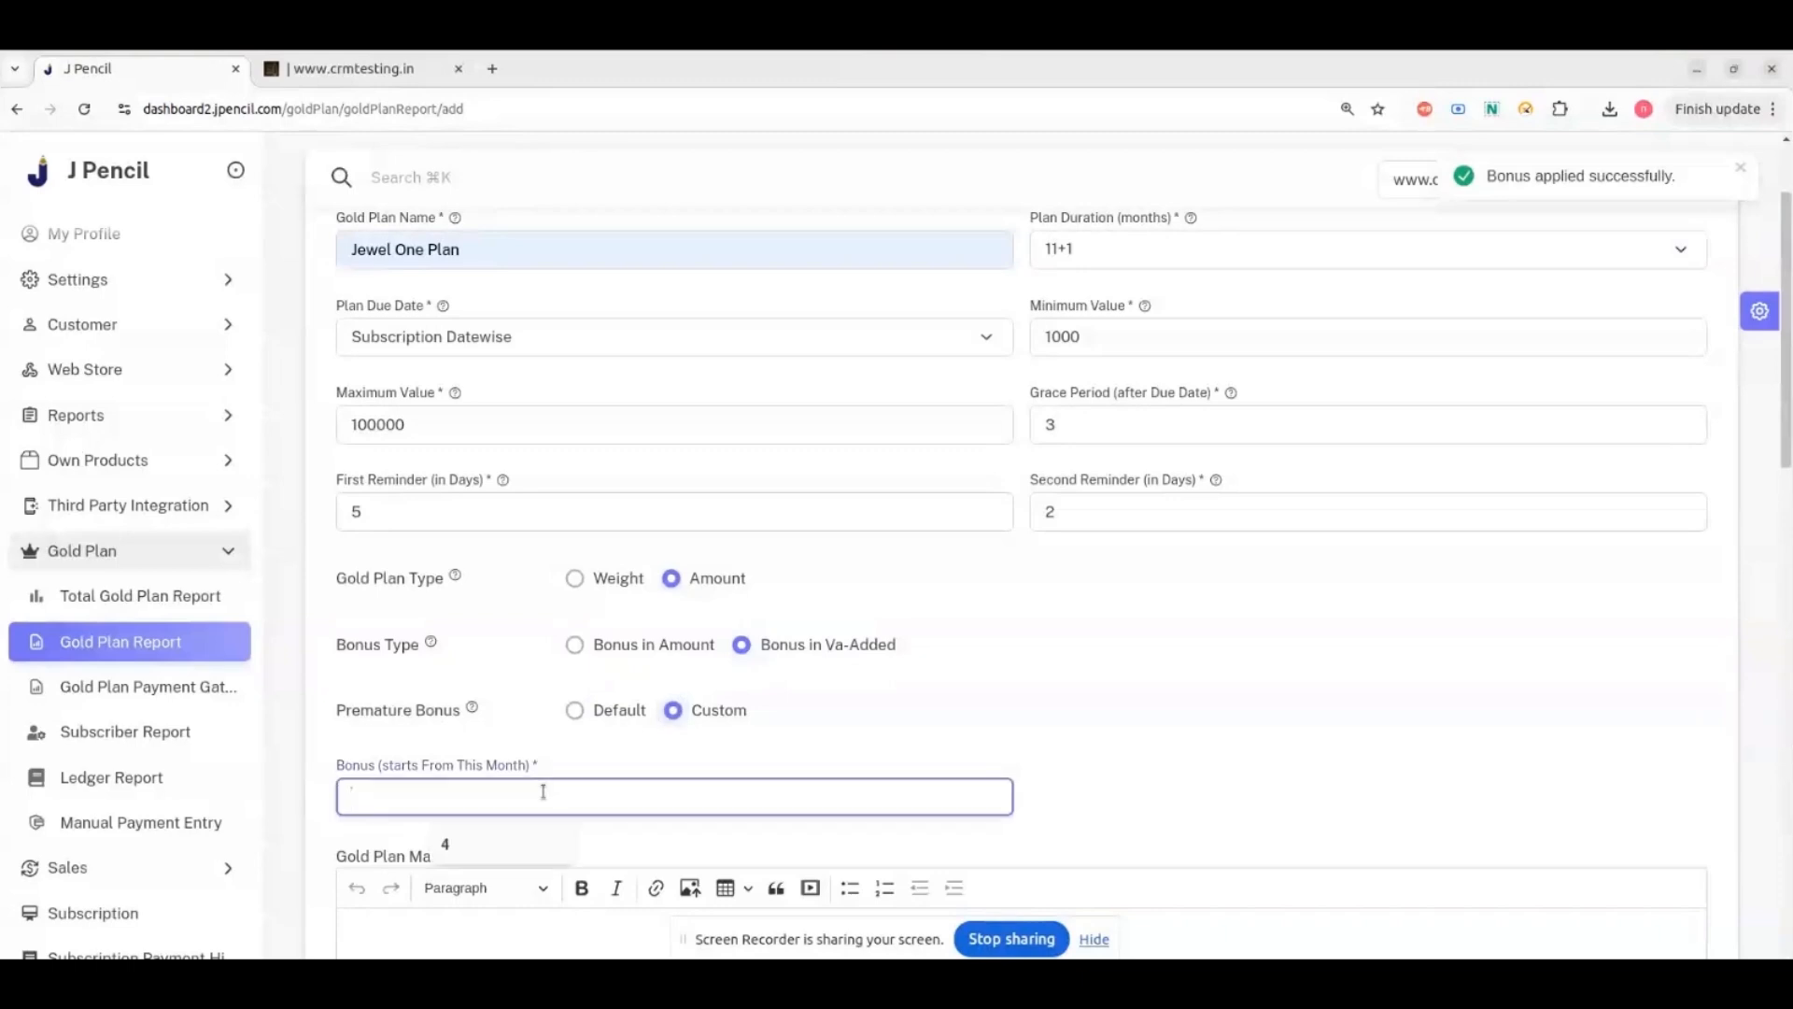
{"action": "type", "text": "10"}
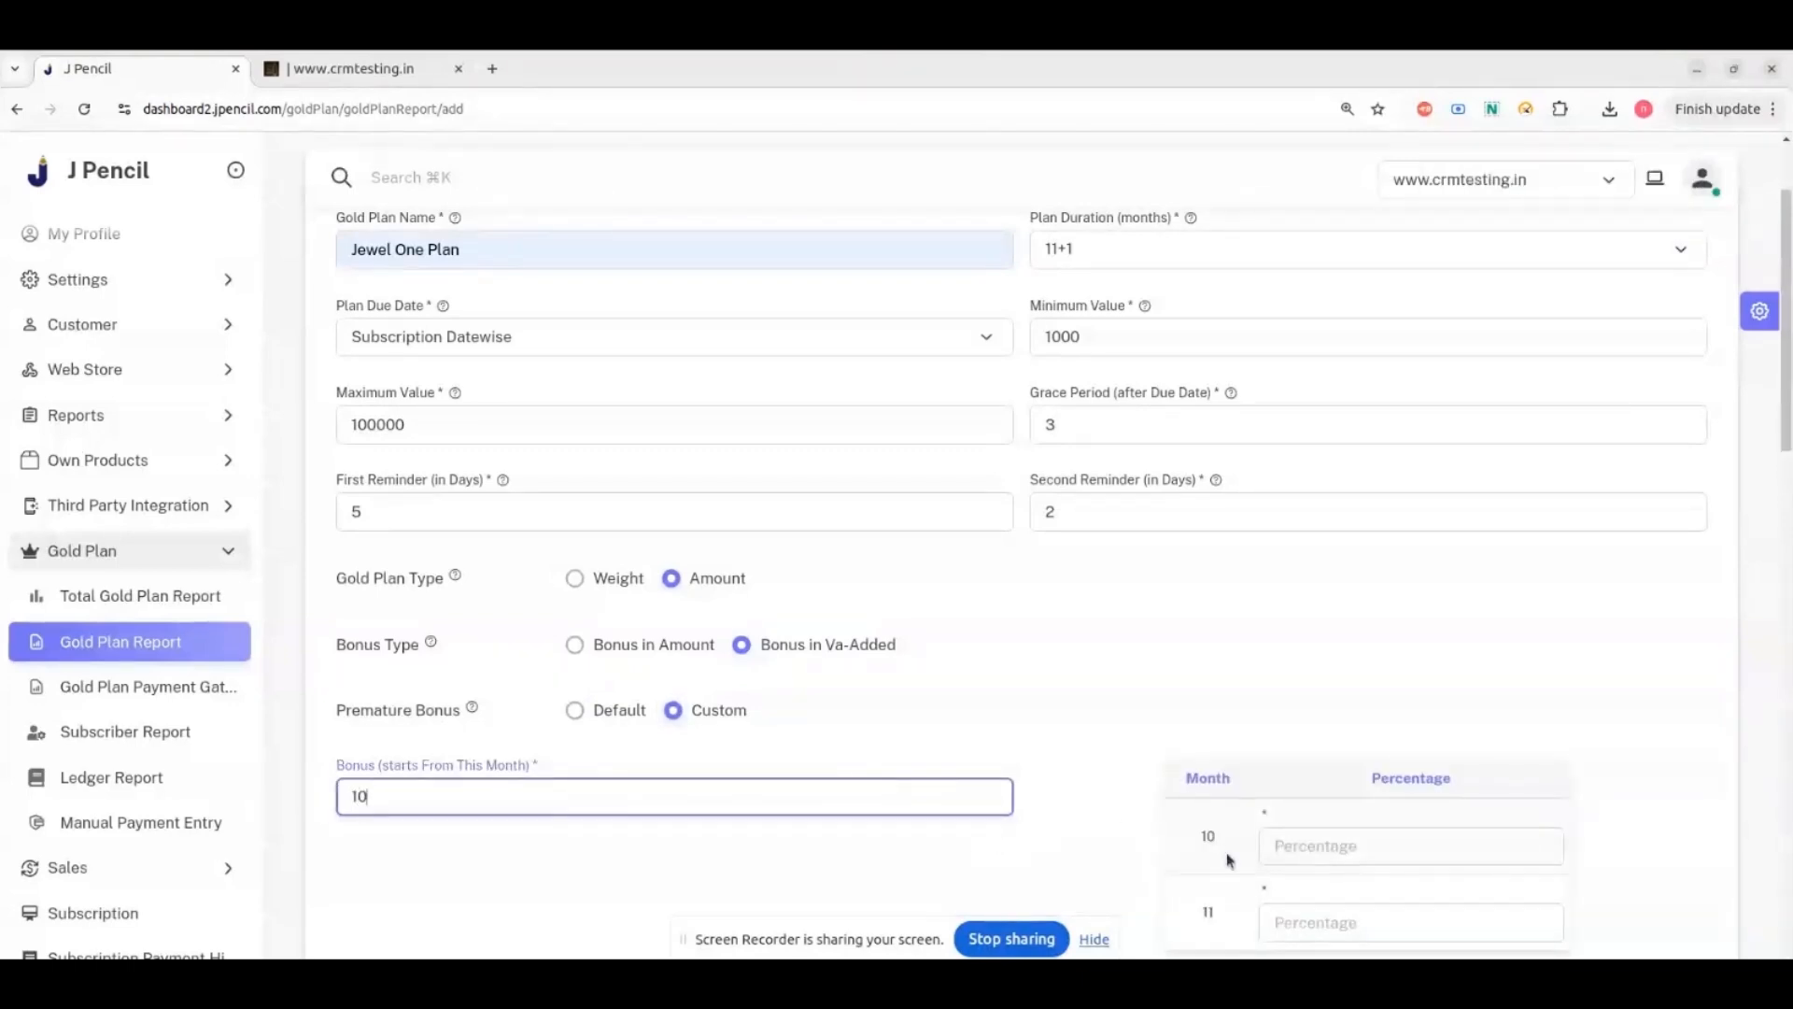
{"action": "scroll", "coordinate": [1297, 845], "scroll_direction": "down", "scroll_amount": 1}
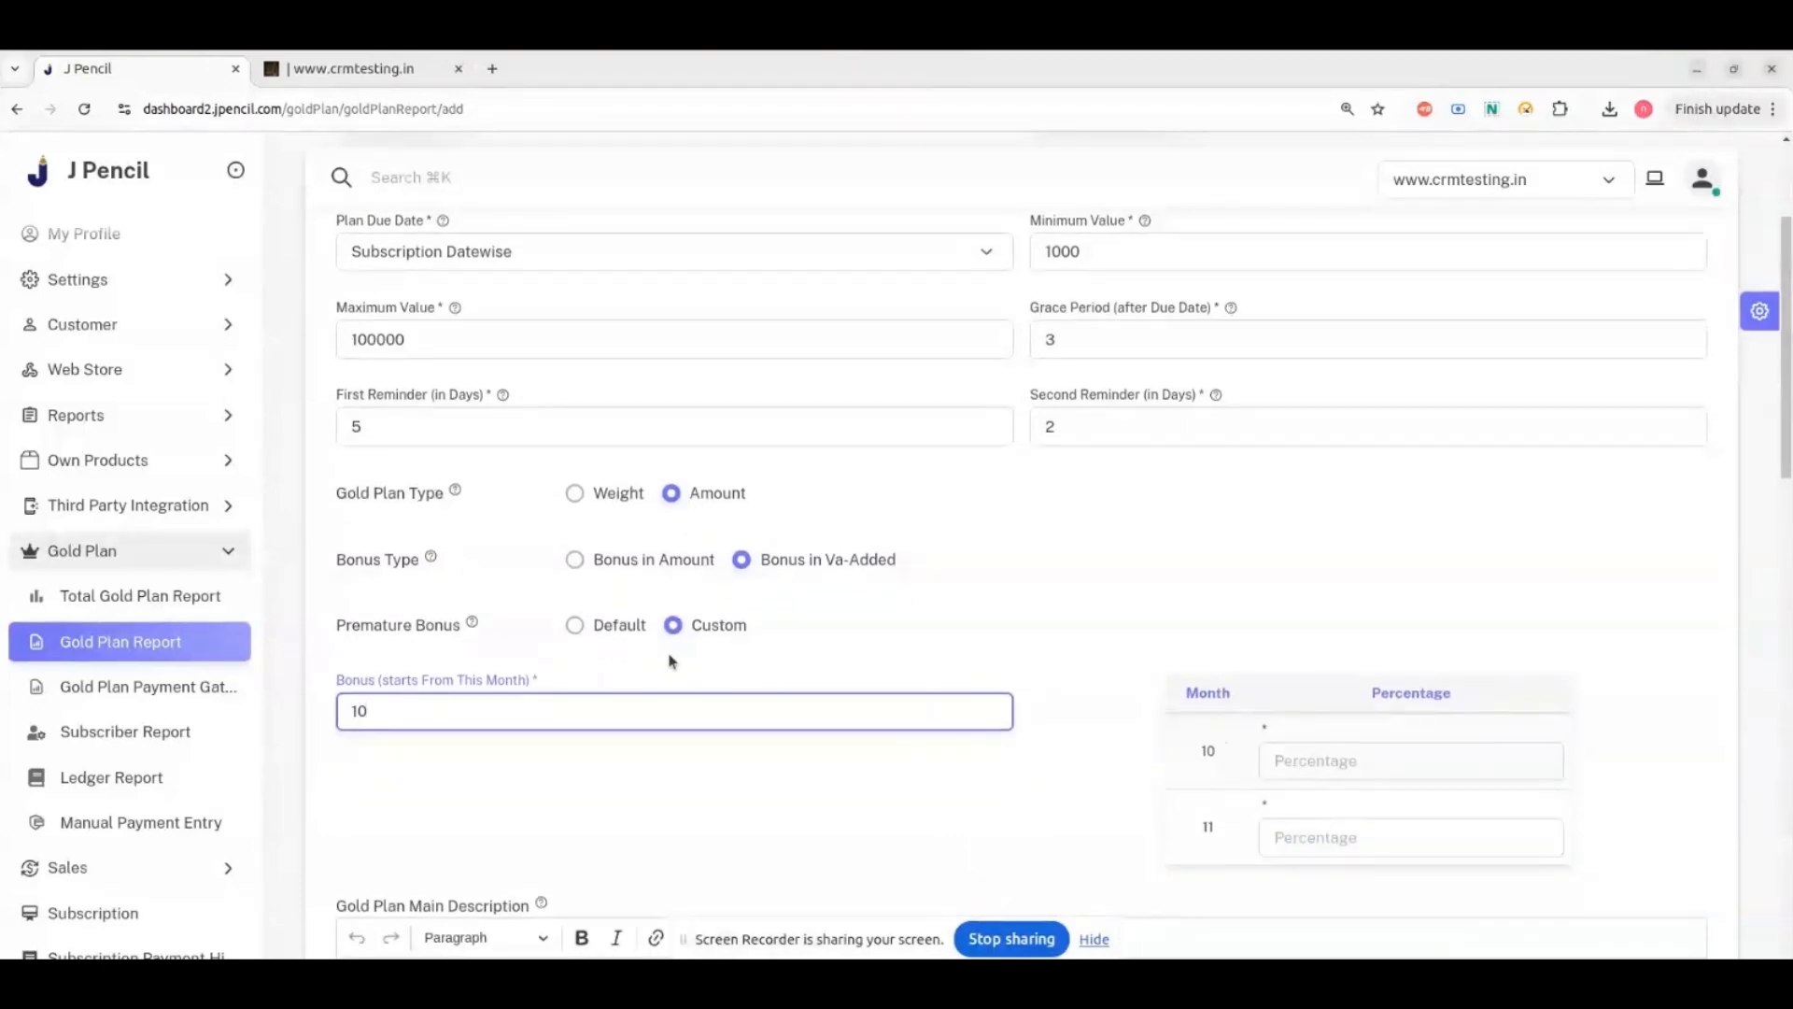
{"action": "left_click", "coordinate": [576, 628]}
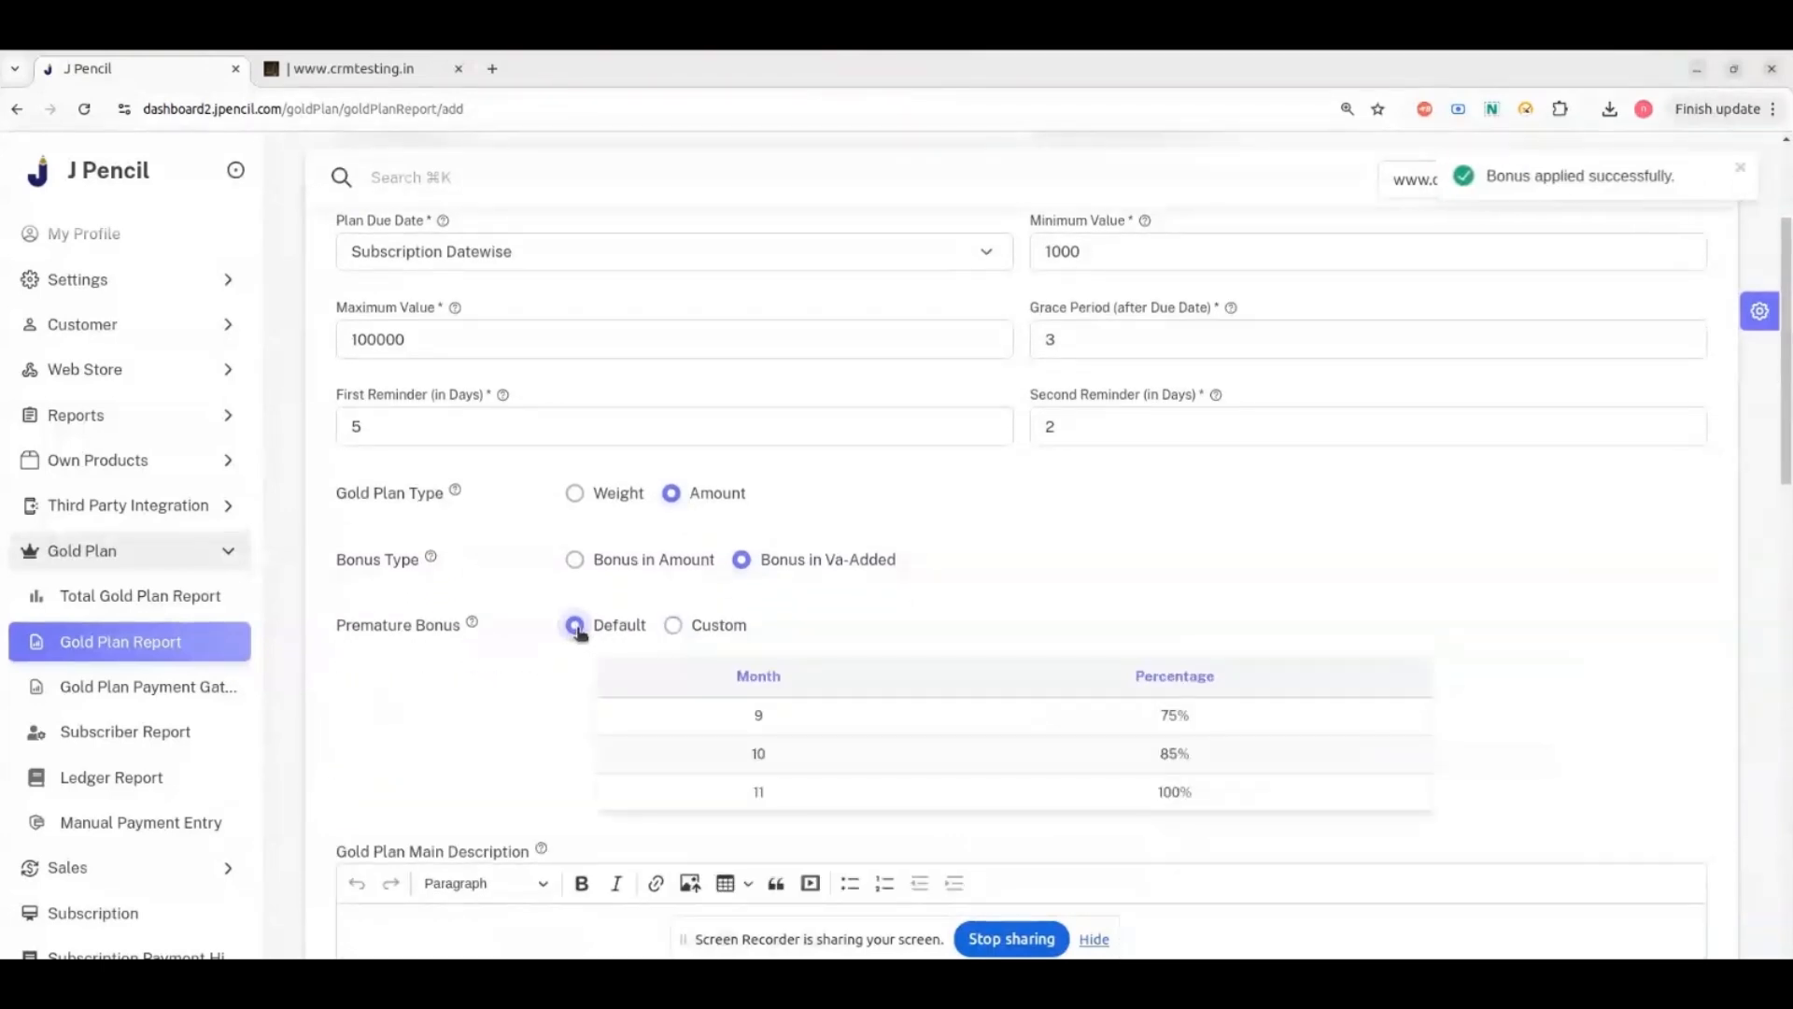
Enter "Description about the plan" as the Gold Plan Main Description.
{"action": "scroll", "coordinate": [506, 737], "scroll_direction": "down", "scroll_amount": 2}
{"action": "left_click", "coordinate": [506, 738]}
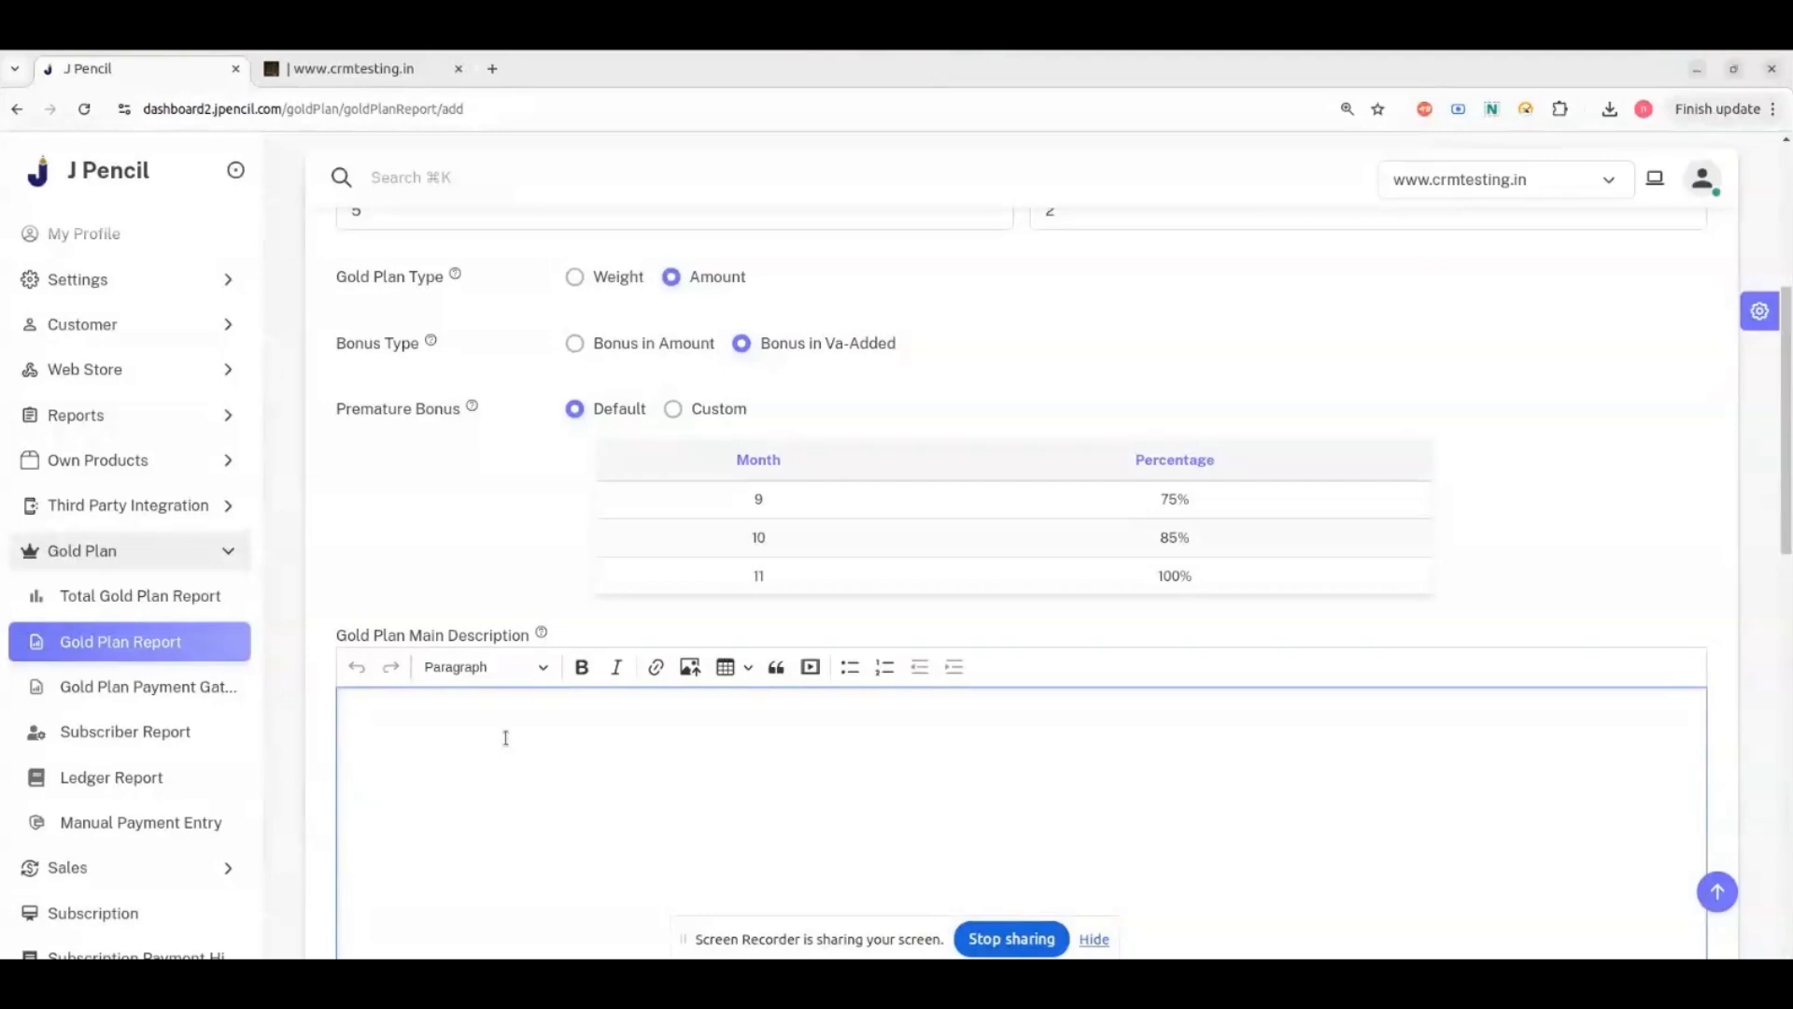
{"action": "type", "text": "Description about the plan"}
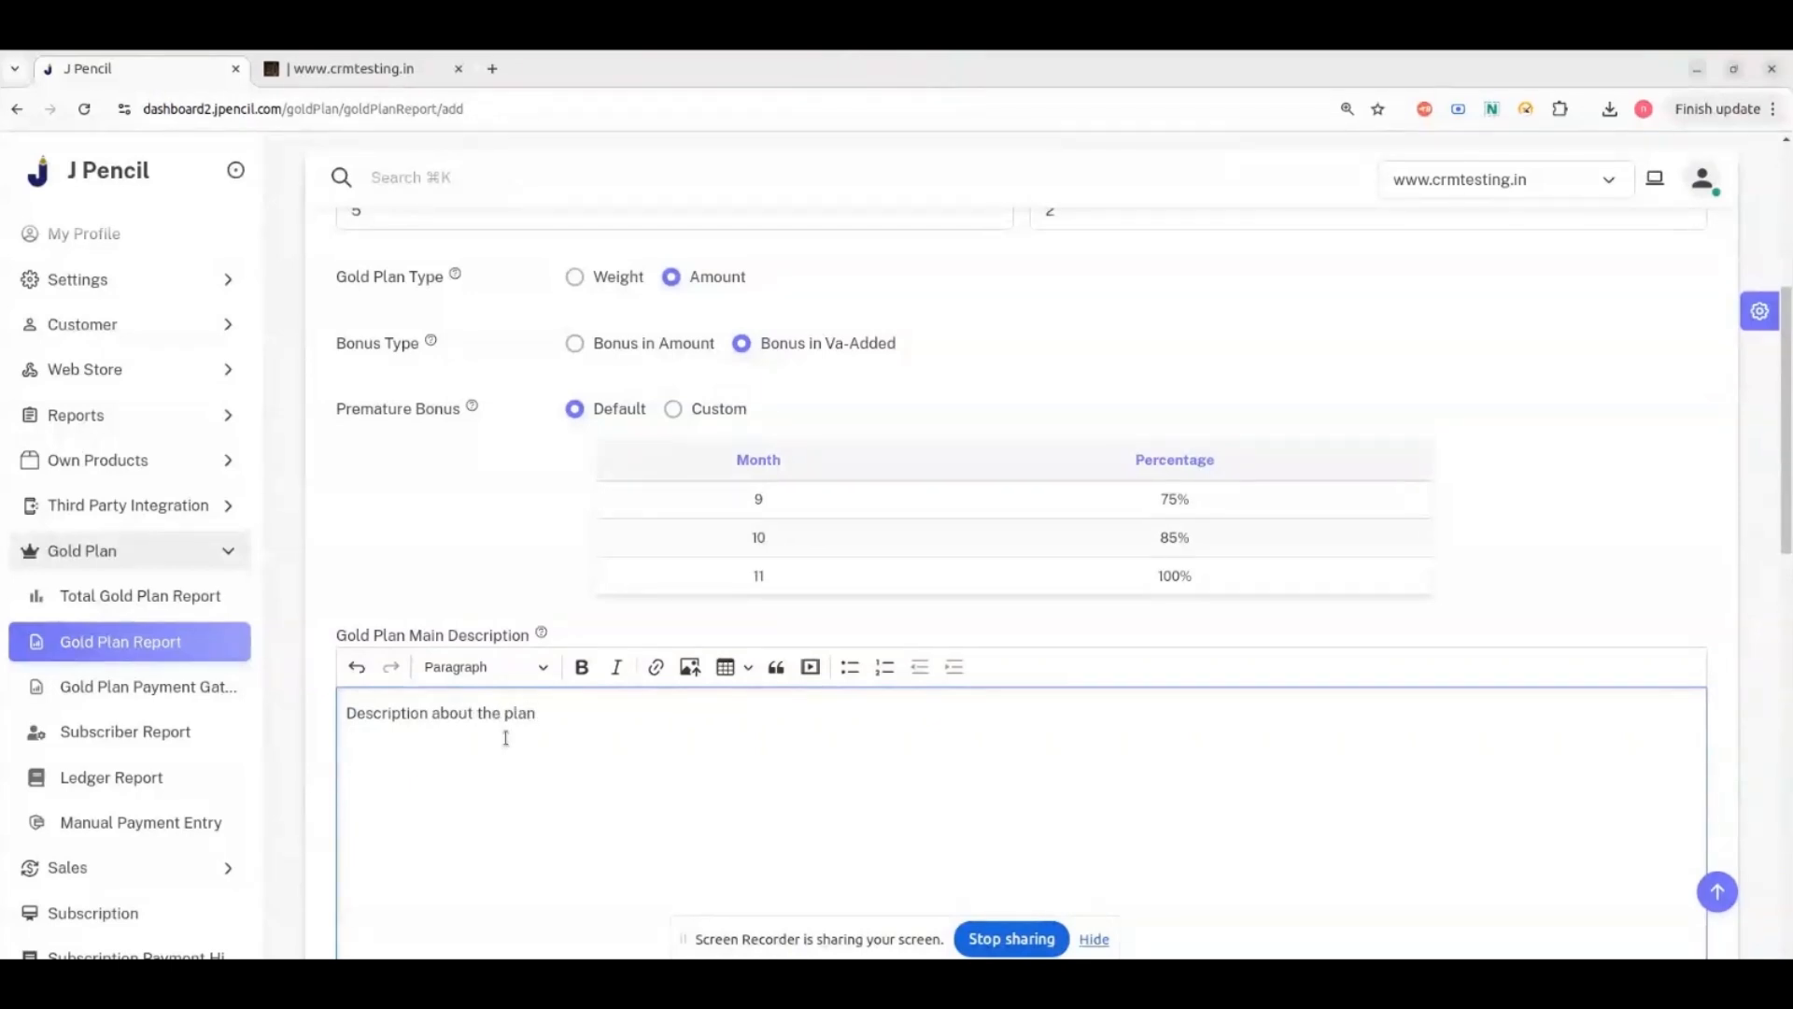
Enter "Terms and conditions details" as the Gold Plan Description.
{"action": "scroll", "coordinate": [506, 738], "scroll_direction": "down", "scroll_amount": 5}
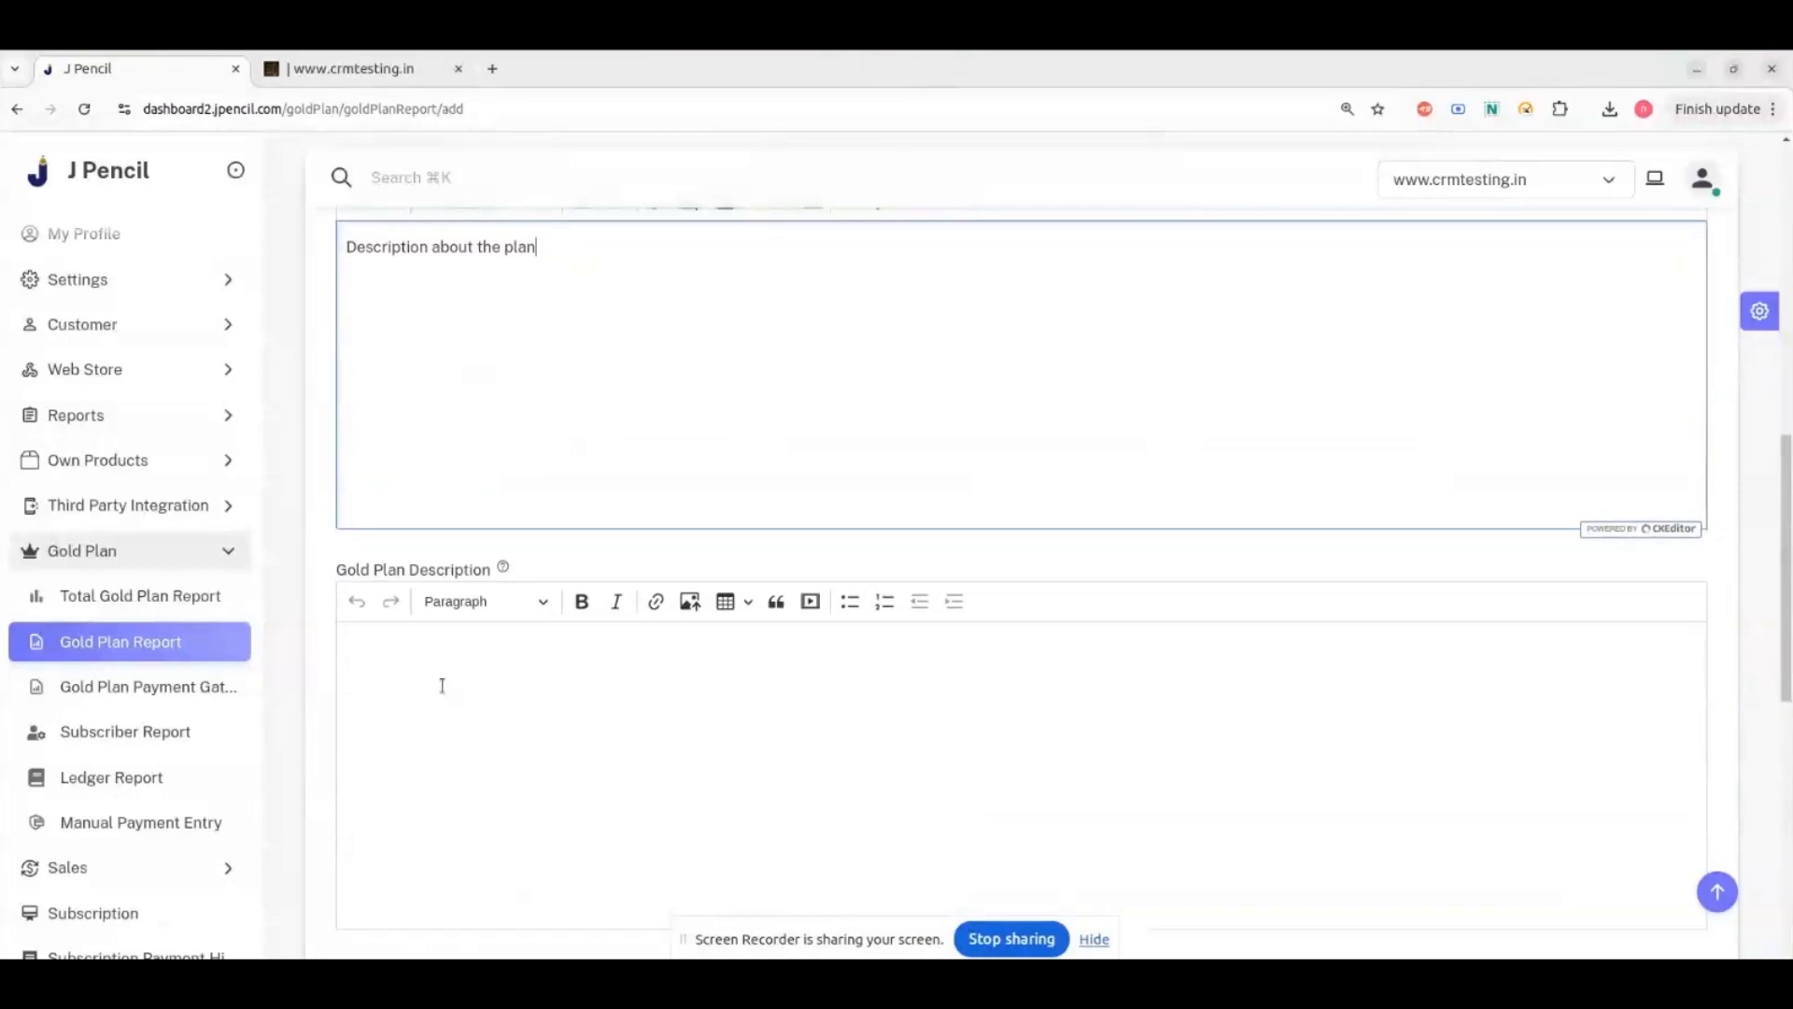
{"action": "left_click", "coordinate": [442, 686]}
{"action": "type", "text": "Terms and conditions"}
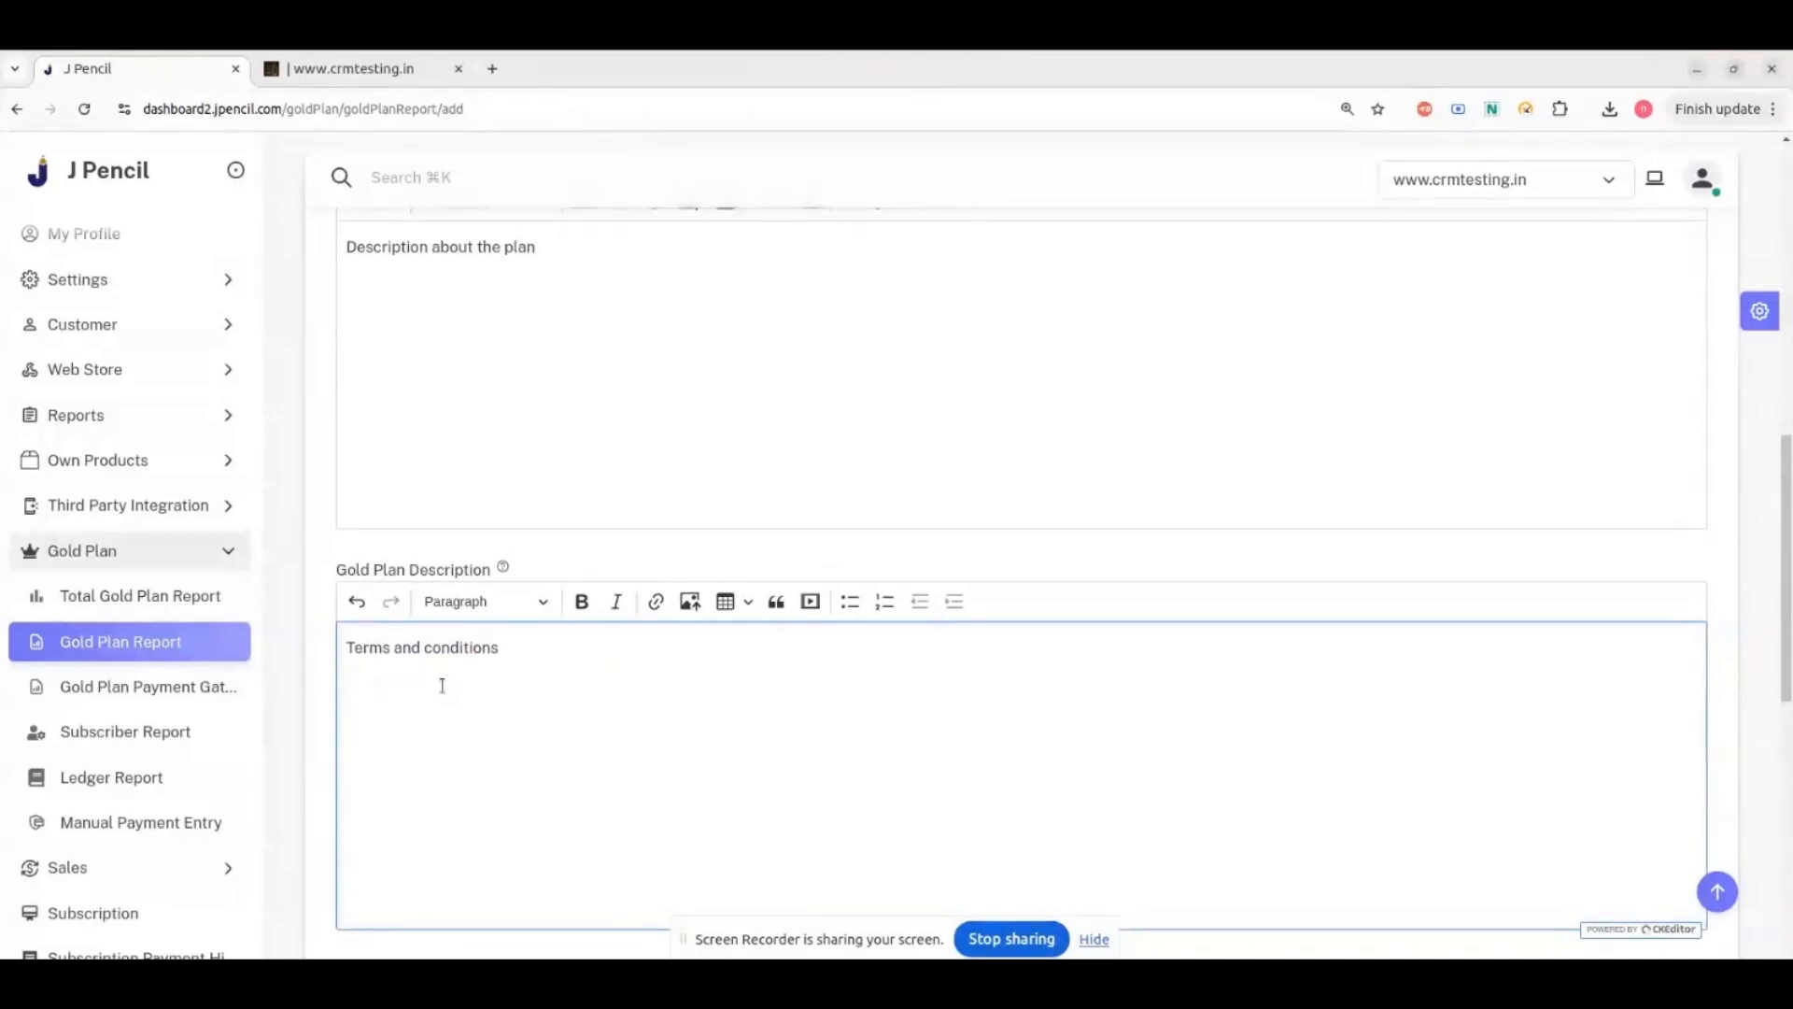
{"action": "type", "text": "details"}
Upload 22-kt-gold-black-antique-haram.jpg from the Downloads folder as the plan's thumbnail image.
{"action": "scroll", "coordinate": [442, 685], "scroll_direction": "down", "scroll_amount": 5}
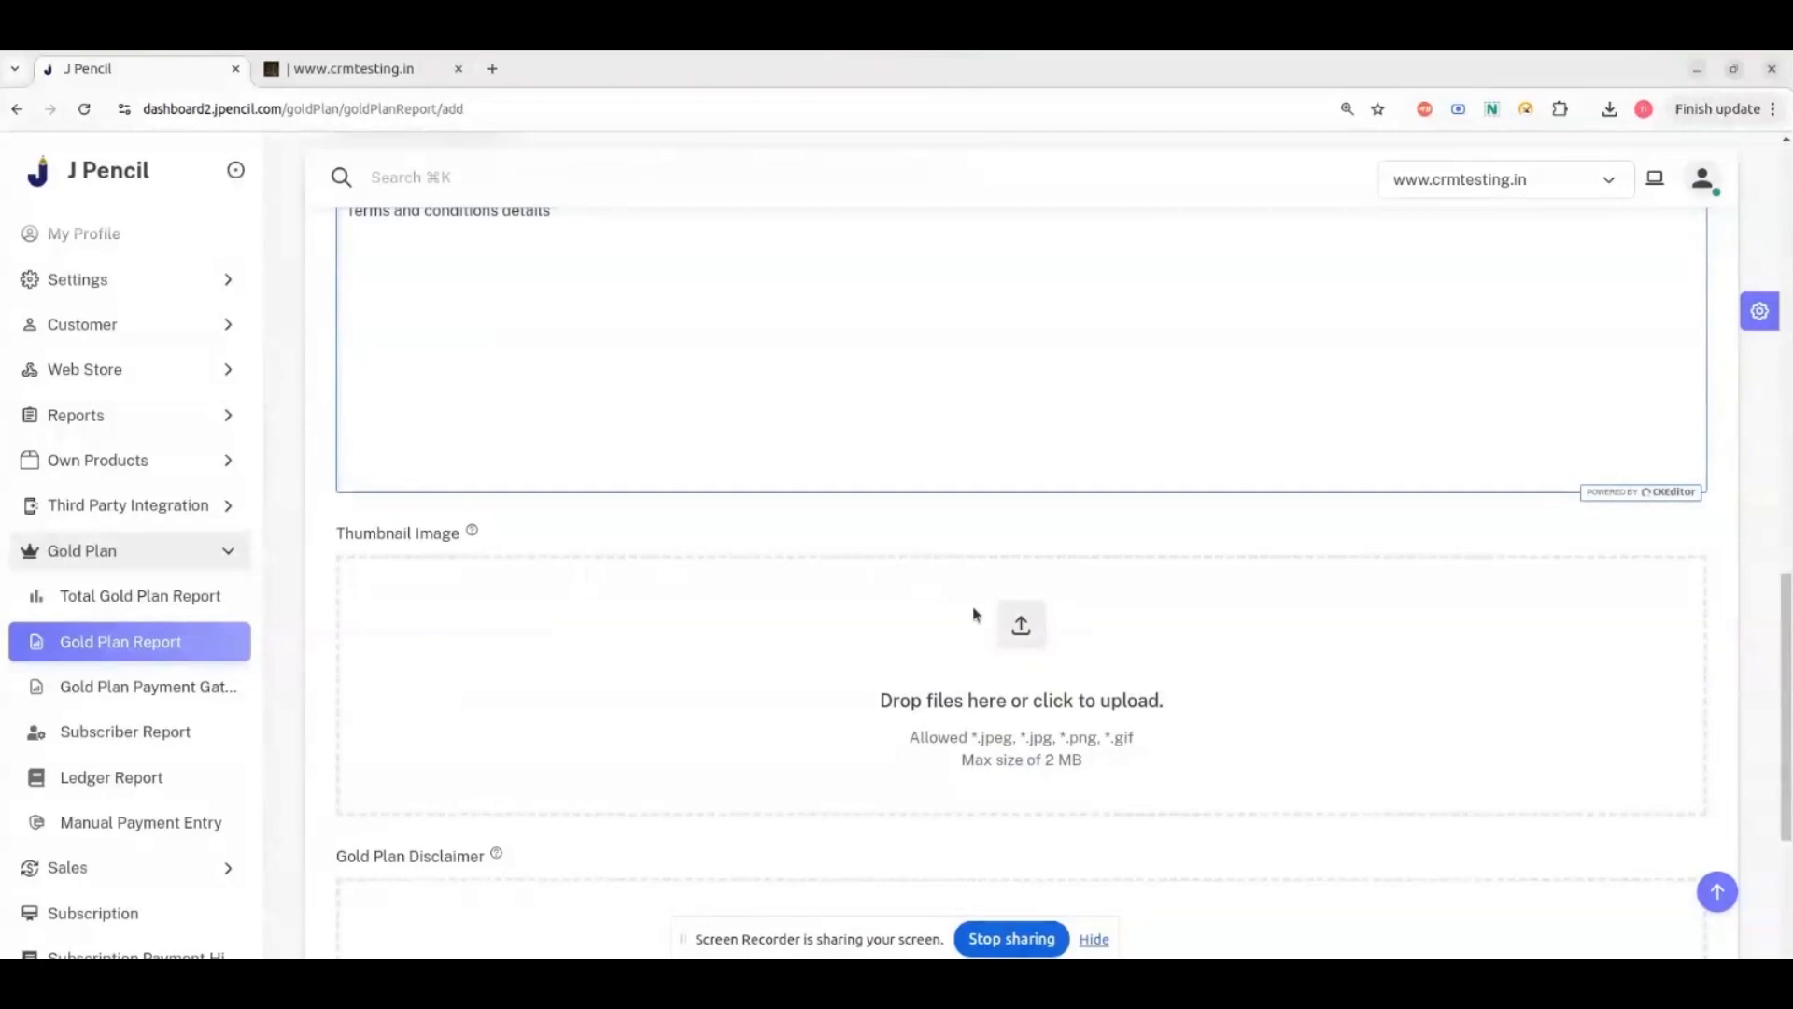
{"action": "left_click", "coordinate": [1032, 630]}
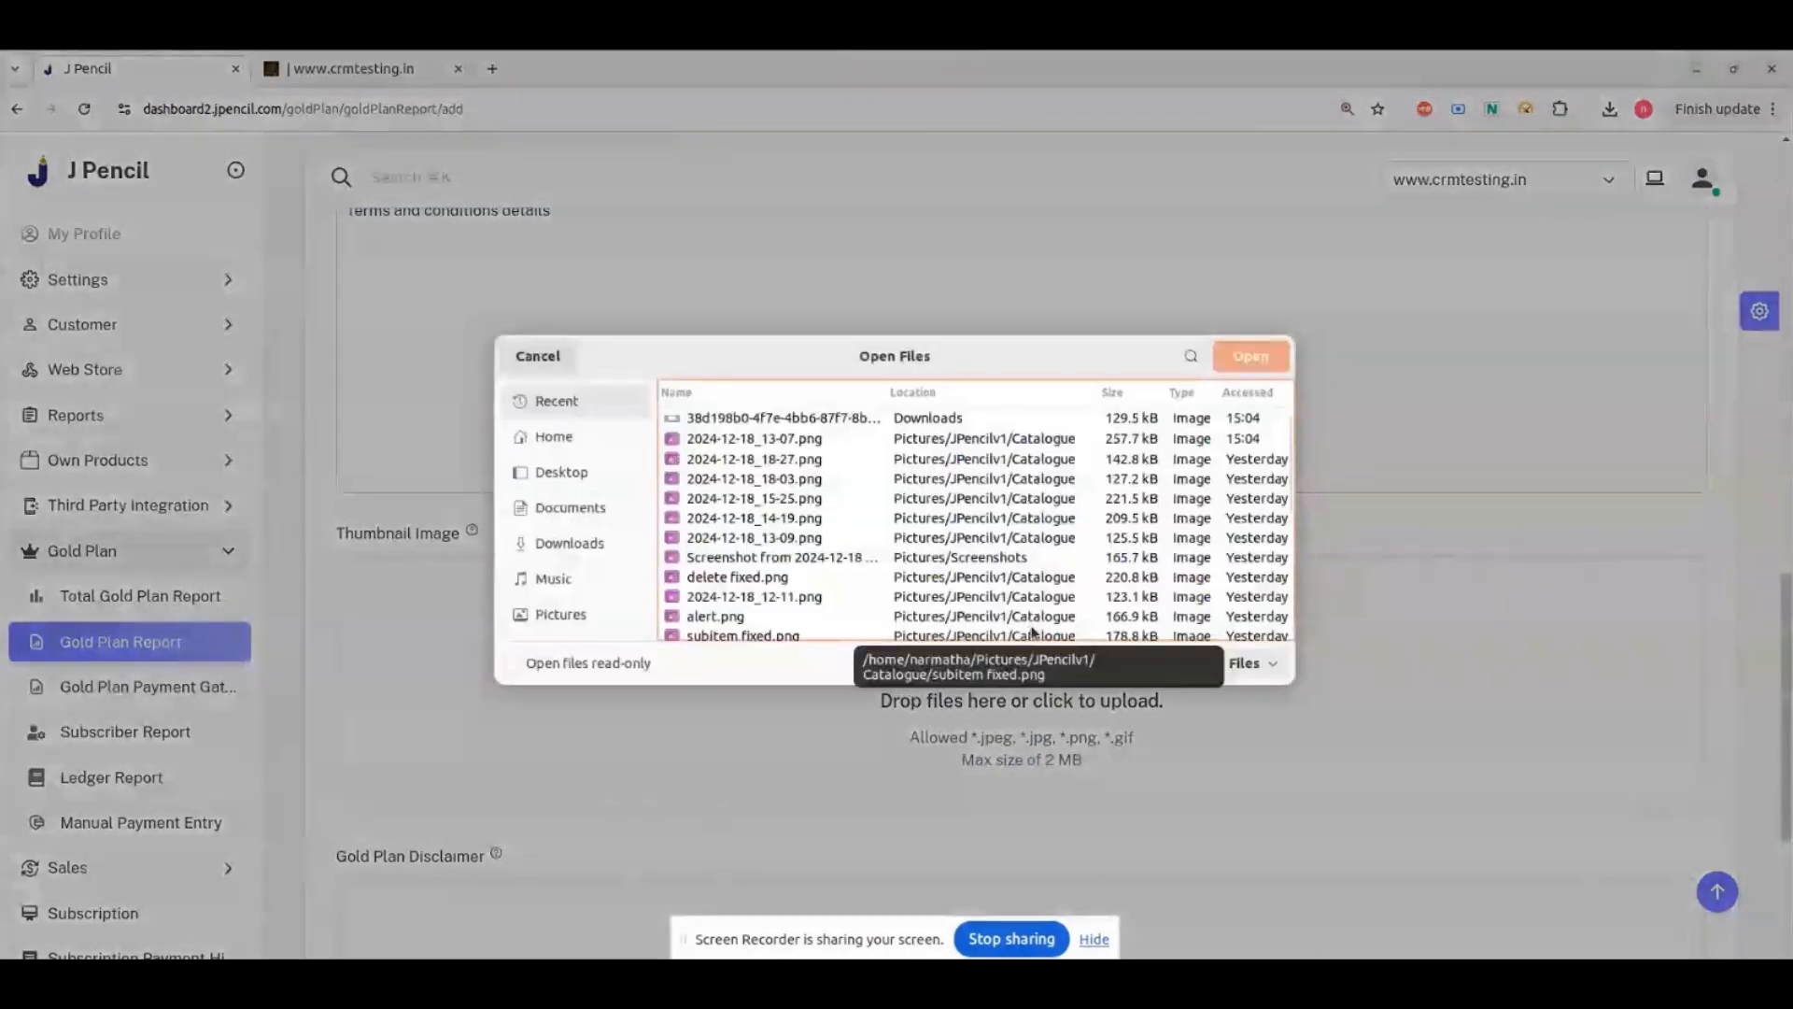
{"action": "left_click", "coordinate": [595, 559]}
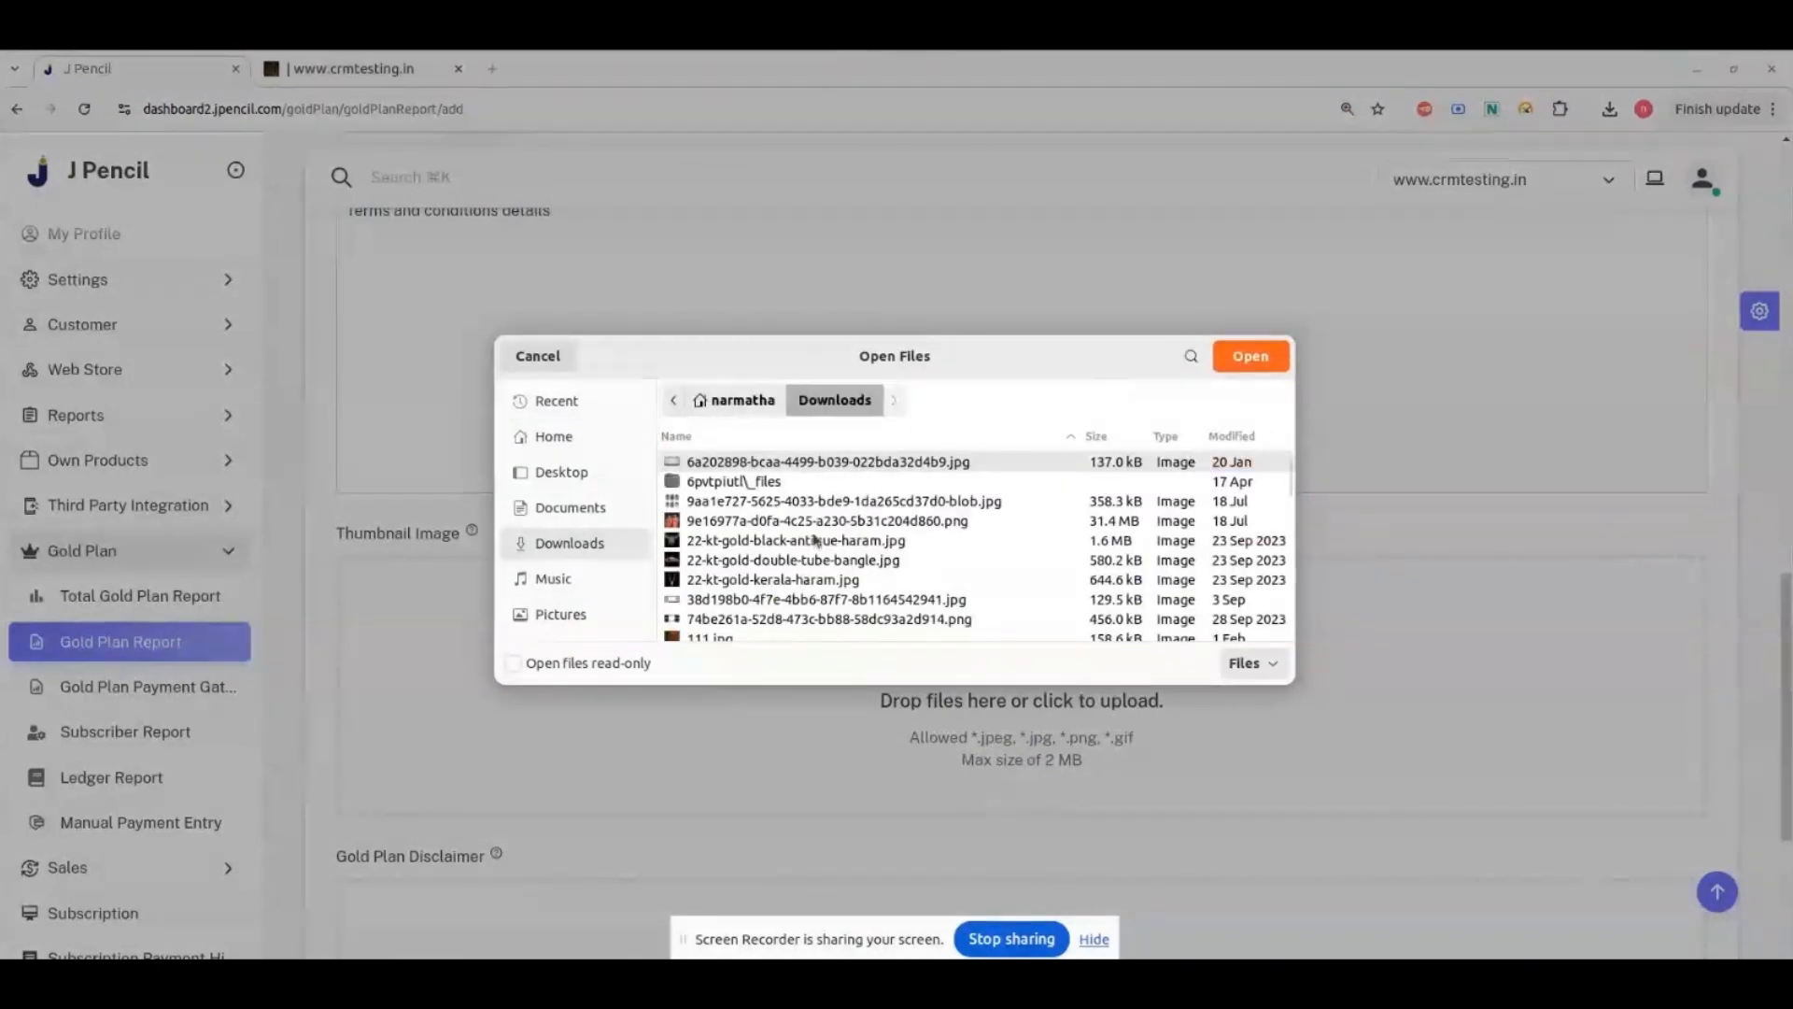
{"action": "left_click", "coordinate": [719, 546]}
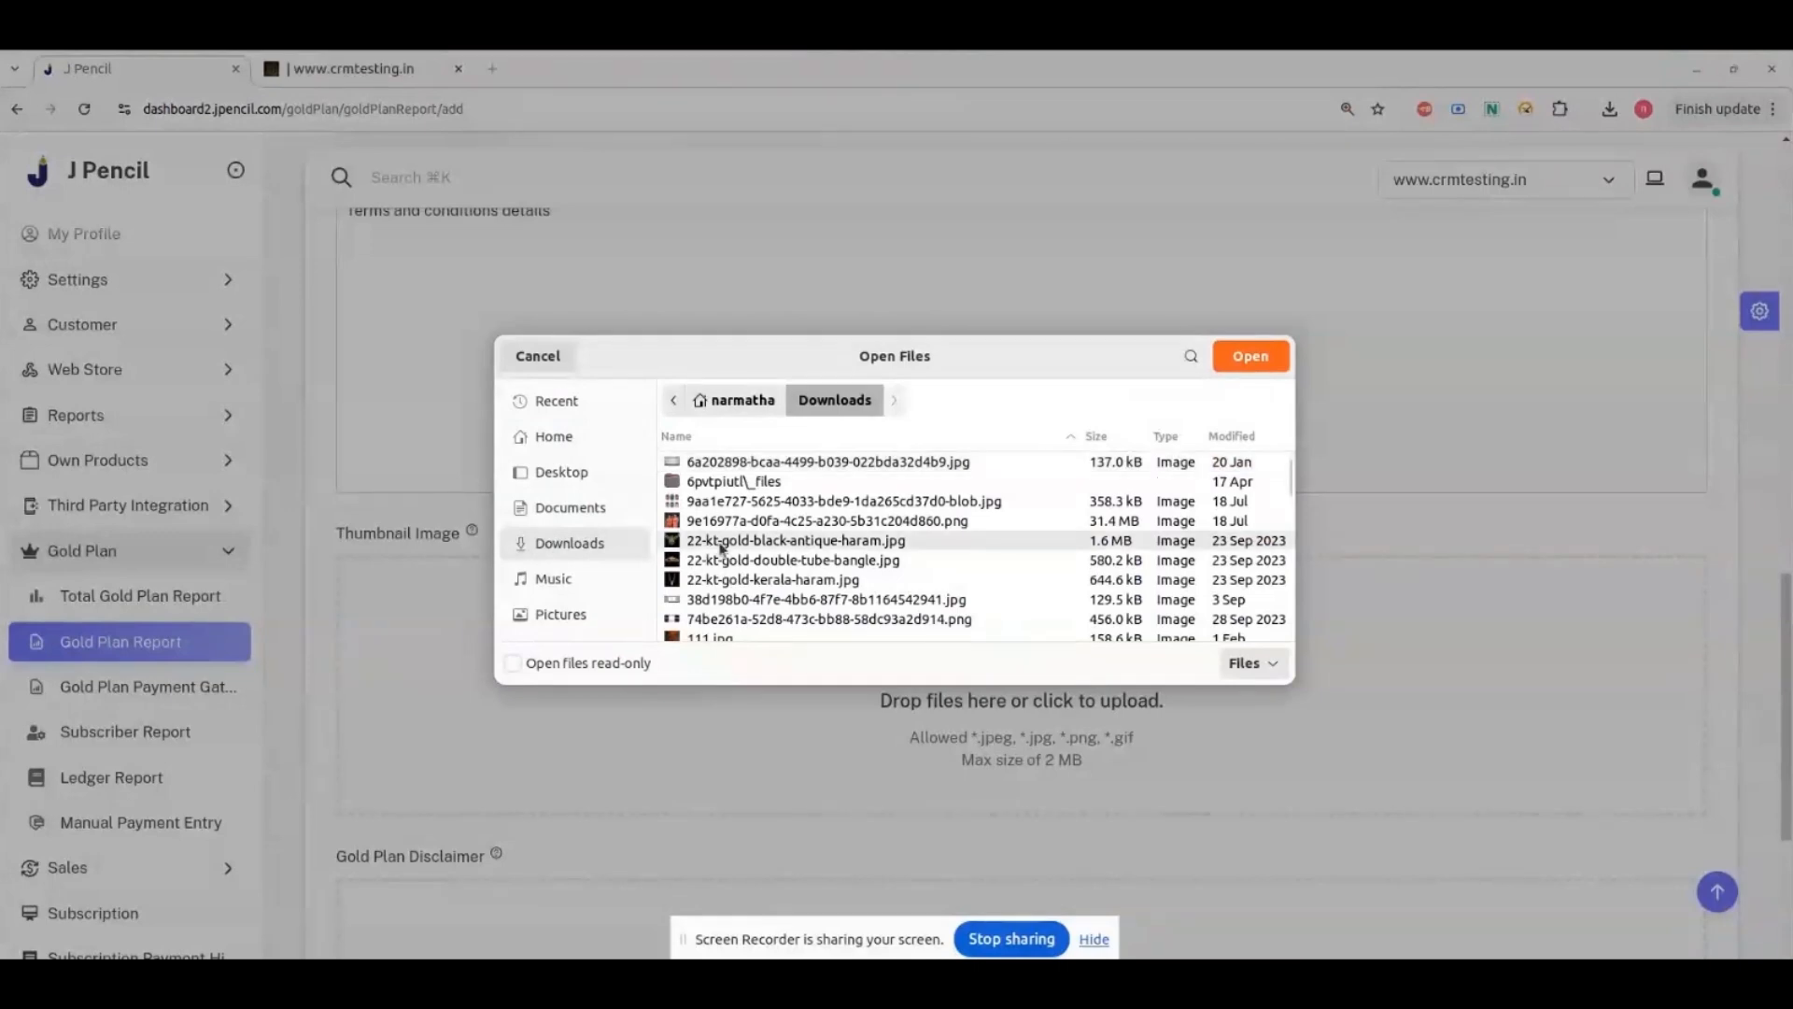
{"action": "left_click", "coordinate": [1233, 364]}
{"action": "scroll", "coordinate": [1025, 661], "scroll_direction": "down", "scroll_amount": 1}
{"action": "scroll", "coordinate": [1025, 661], "scroll_direction": "down", "scroll_amount": 3}
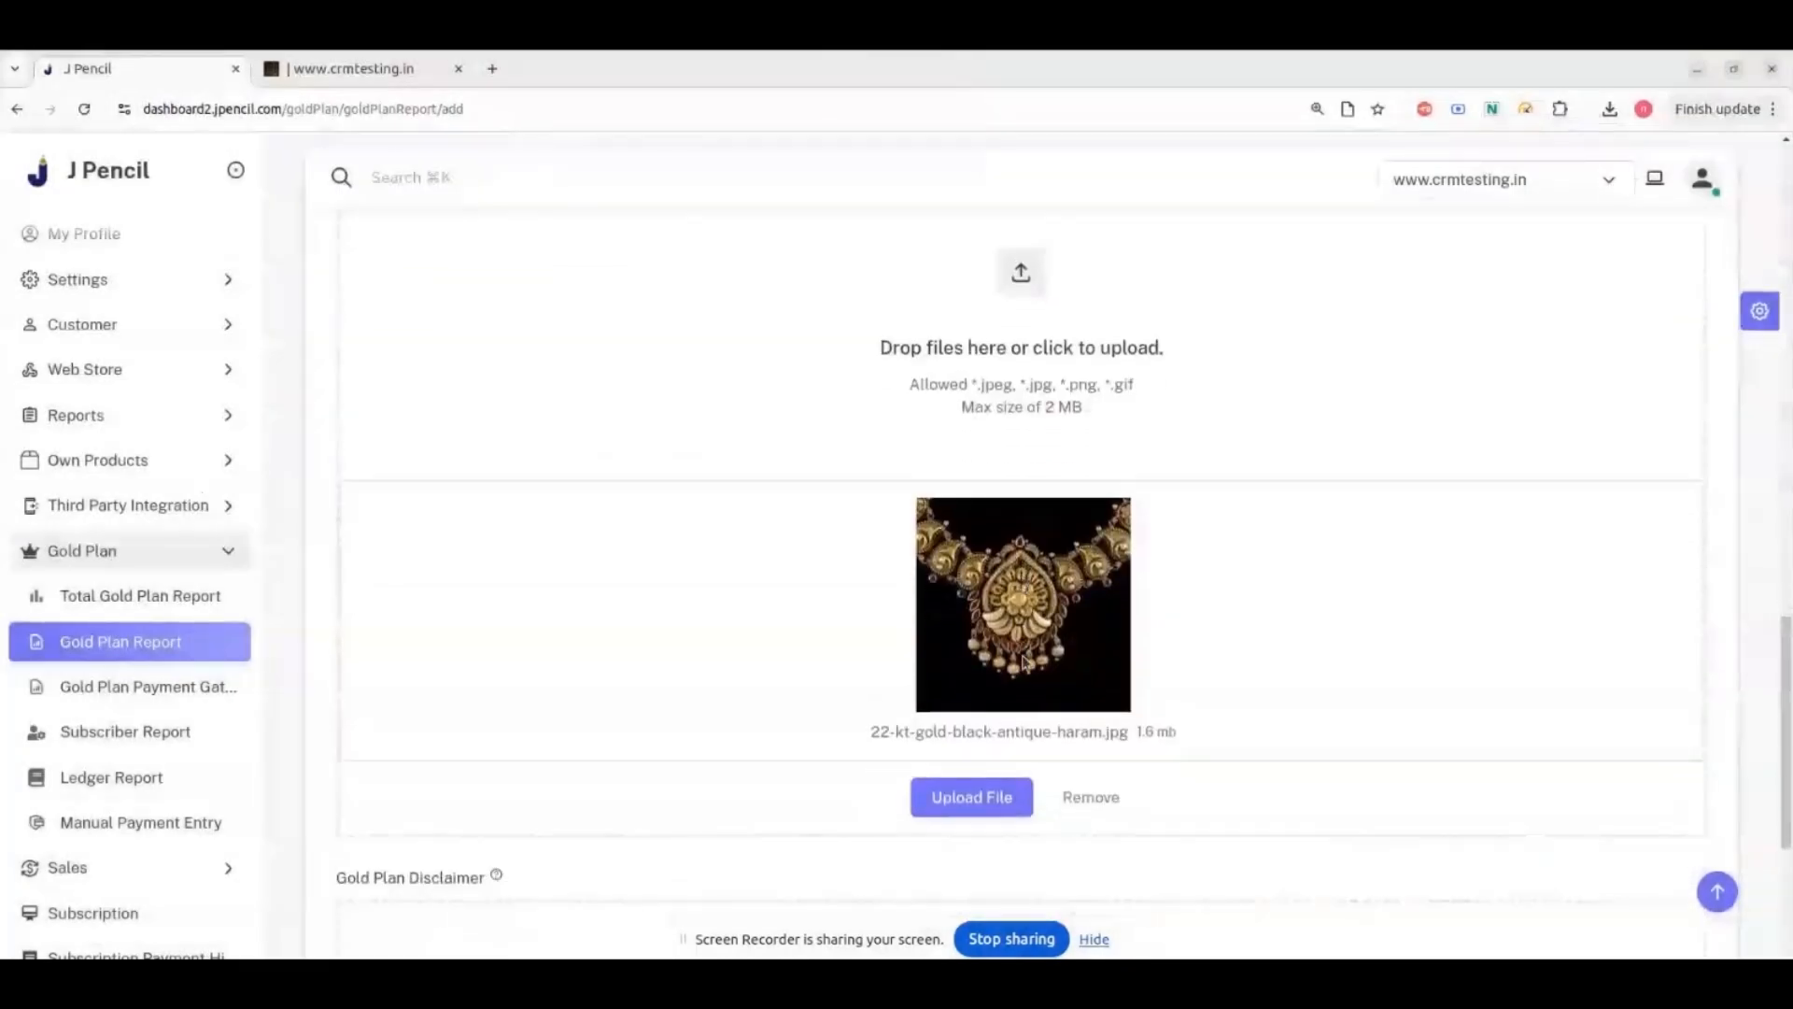
{"action": "left_click", "coordinate": [979, 775]}
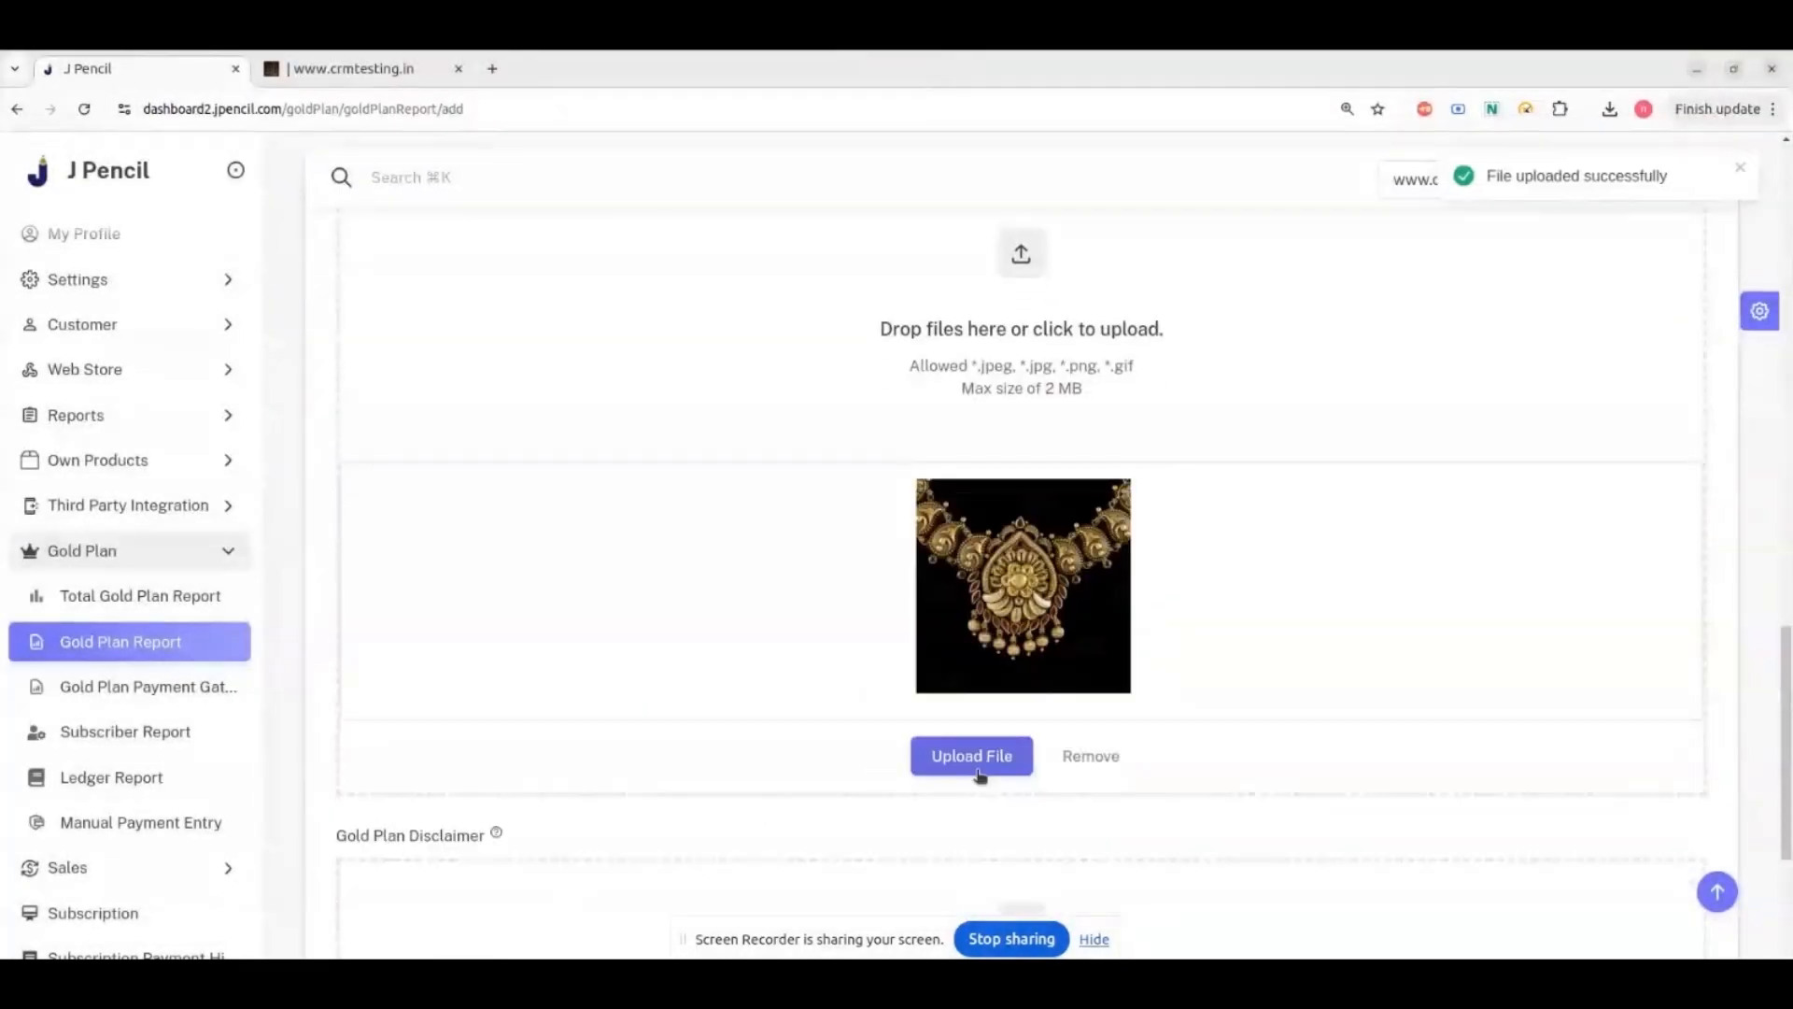
Upload 123.jpeg from the Downloads folder as the Gold Plan Disclaimer image and save the new gold plan.
{"action": "scroll", "coordinate": [979, 775], "scroll_direction": "down", "scroll_amount": 3}
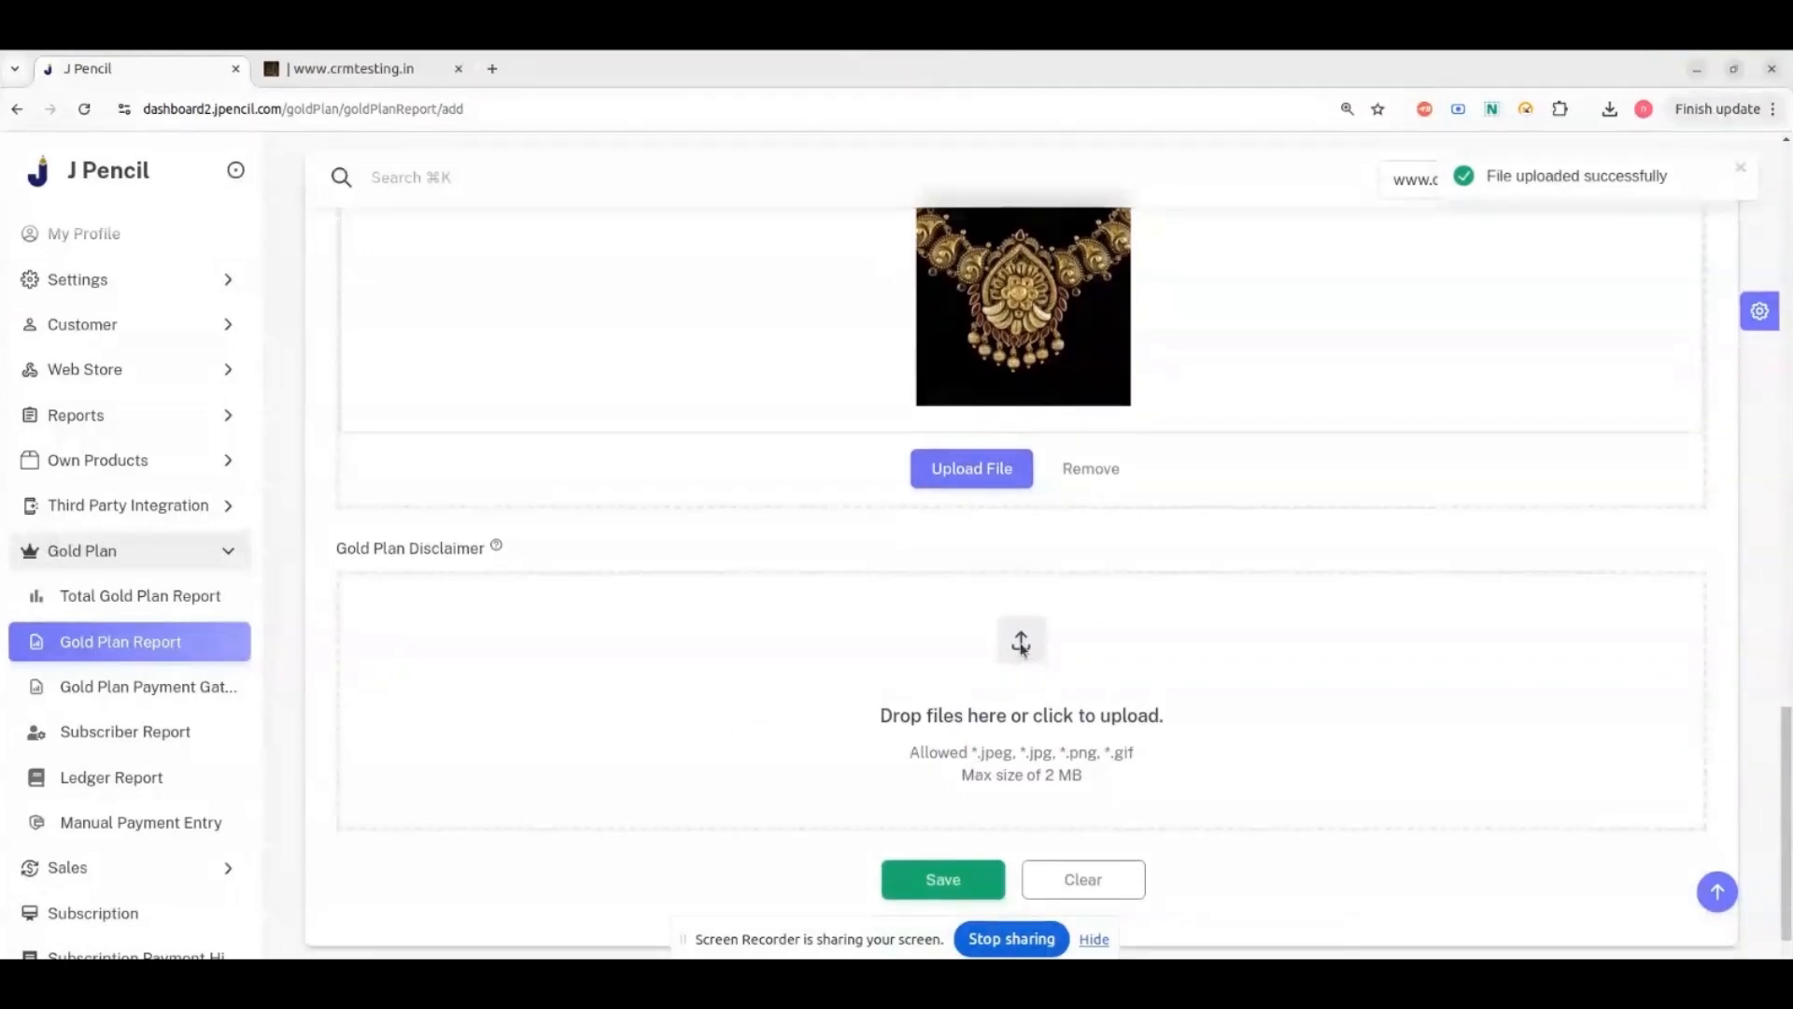
{"action": "left_click", "coordinate": [1022, 647]}
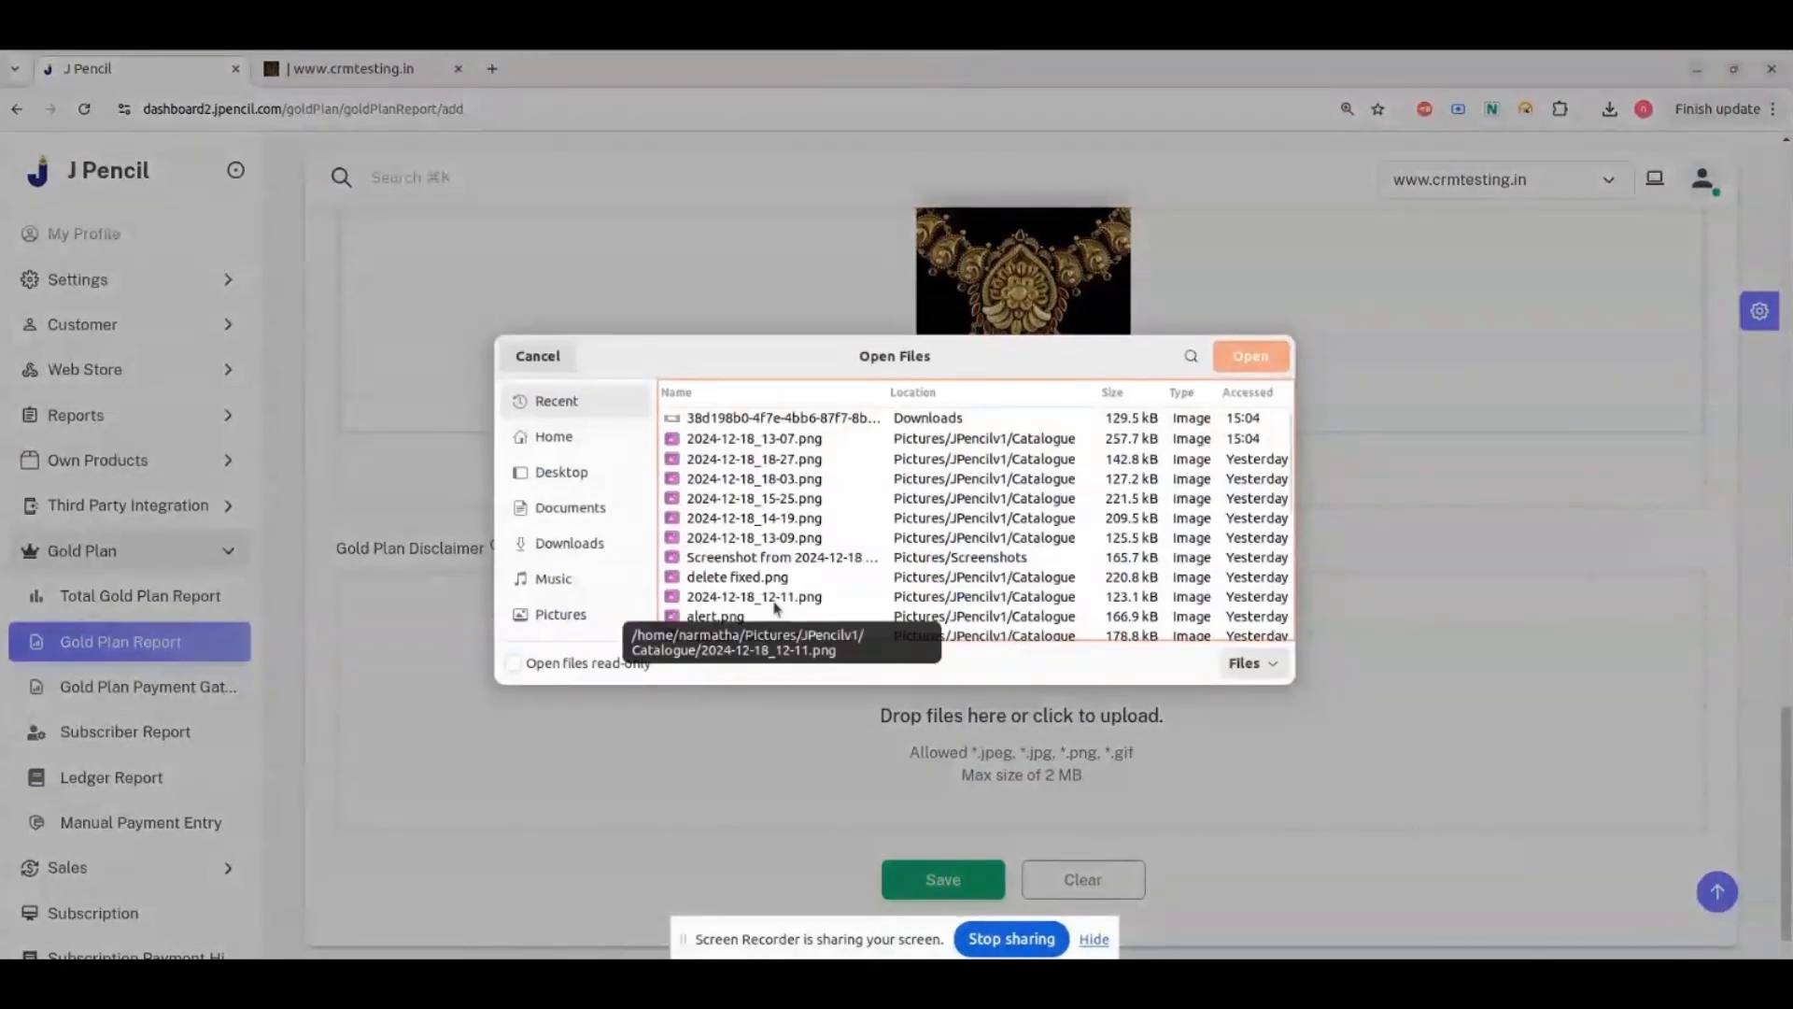
{"action": "left_click", "coordinate": [575, 544]}
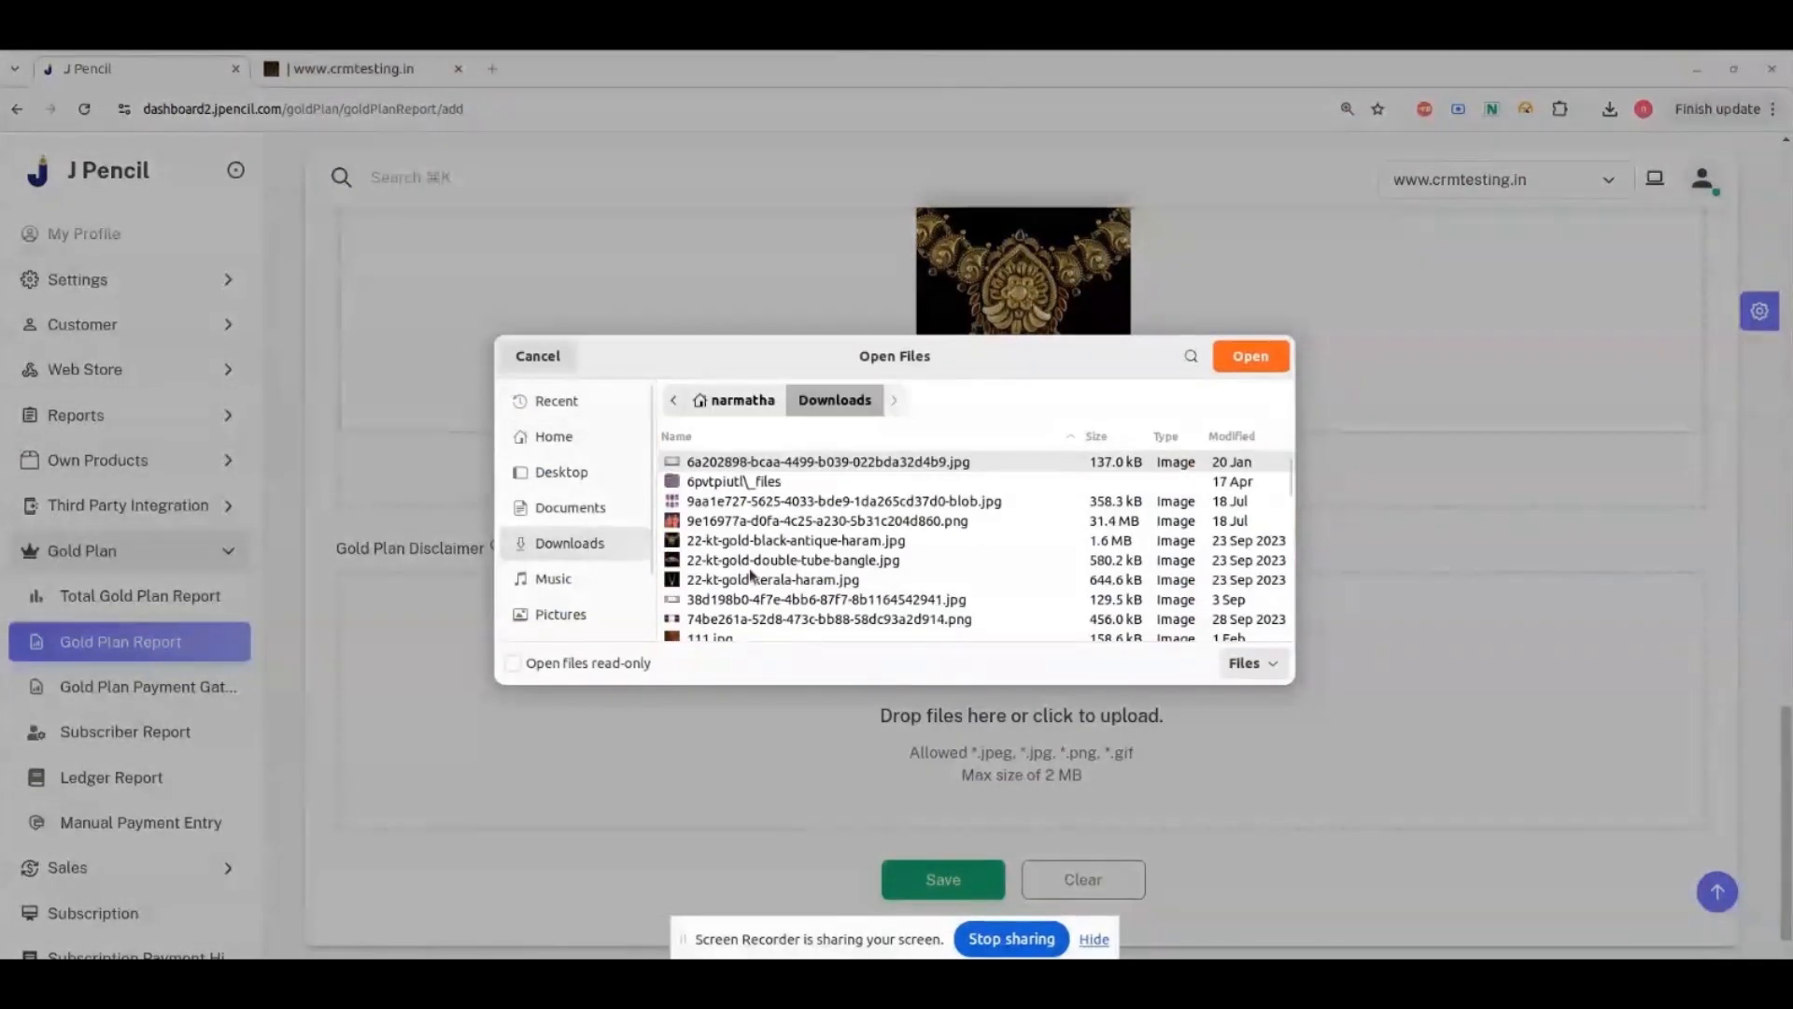
{"action": "scroll", "coordinate": [752, 577], "scroll_direction": "down", "scroll_amount": 3}
{"action": "scroll", "coordinate": [752, 576], "scroll_direction": "down", "scroll_amount": 1}
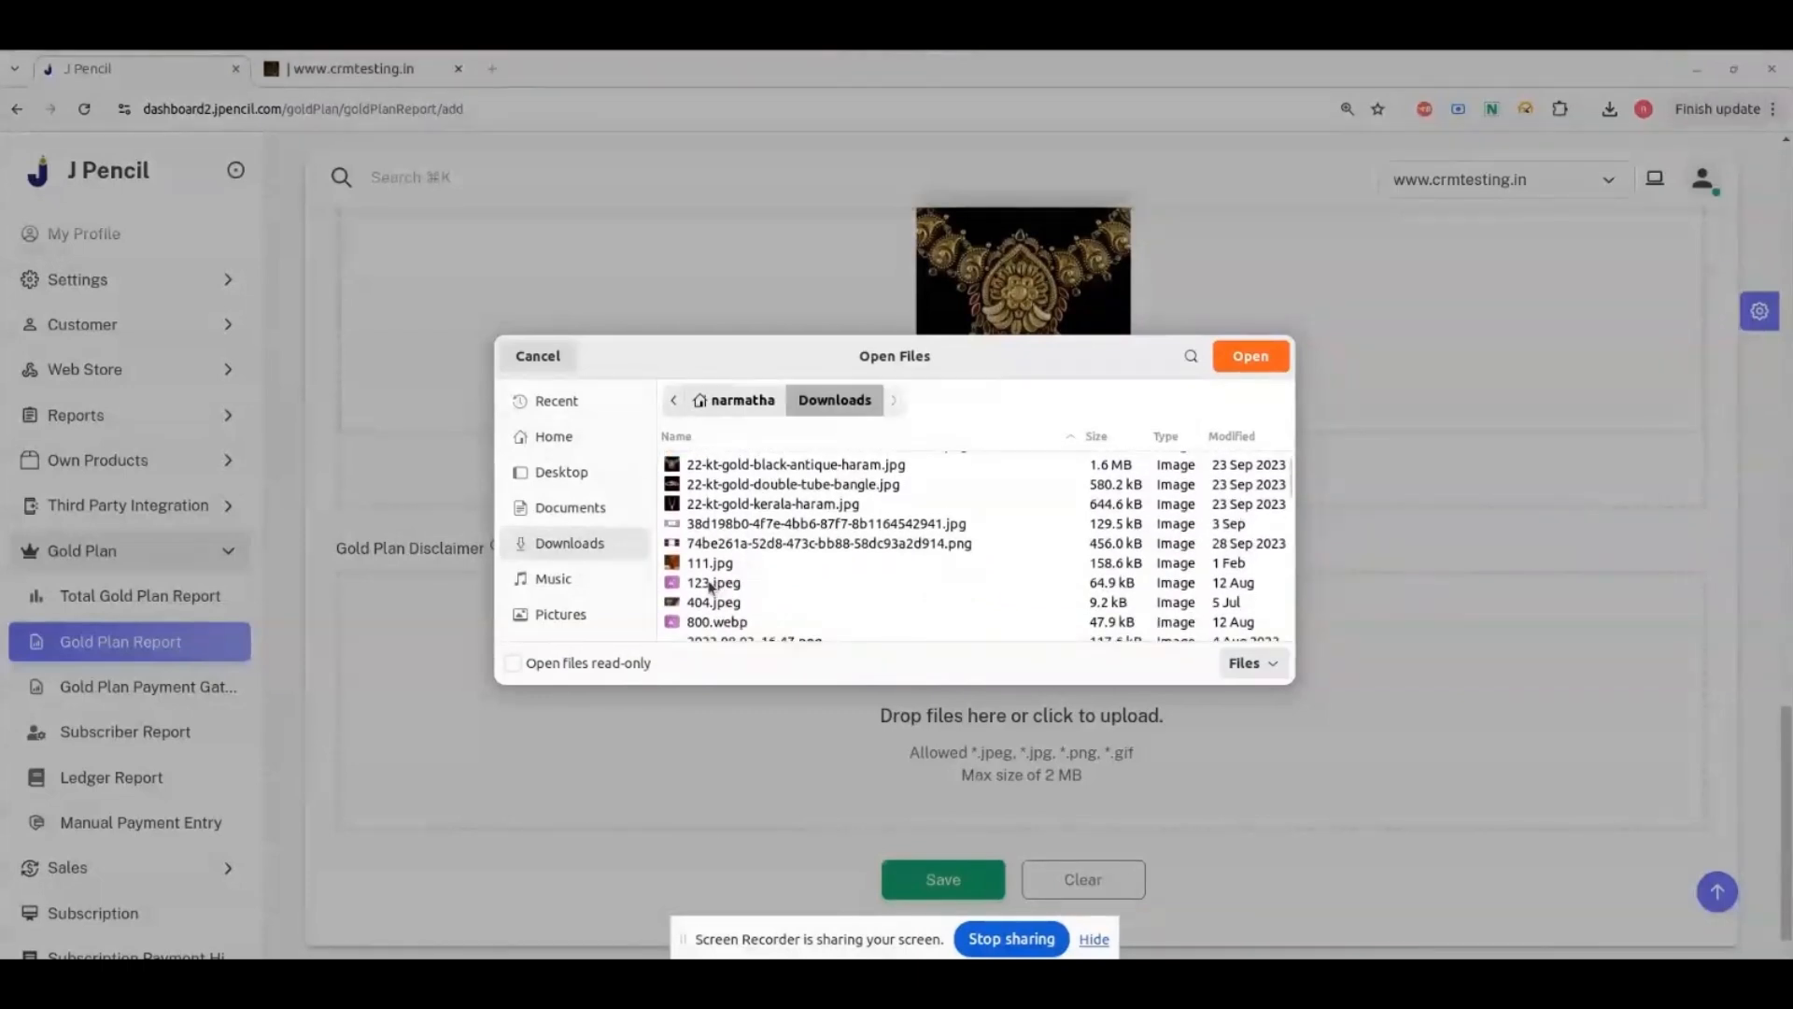
{"action": "left_click", "coordinate": [712, 583]}
{"action": "left_click", "coordinate": [1229, 359]}
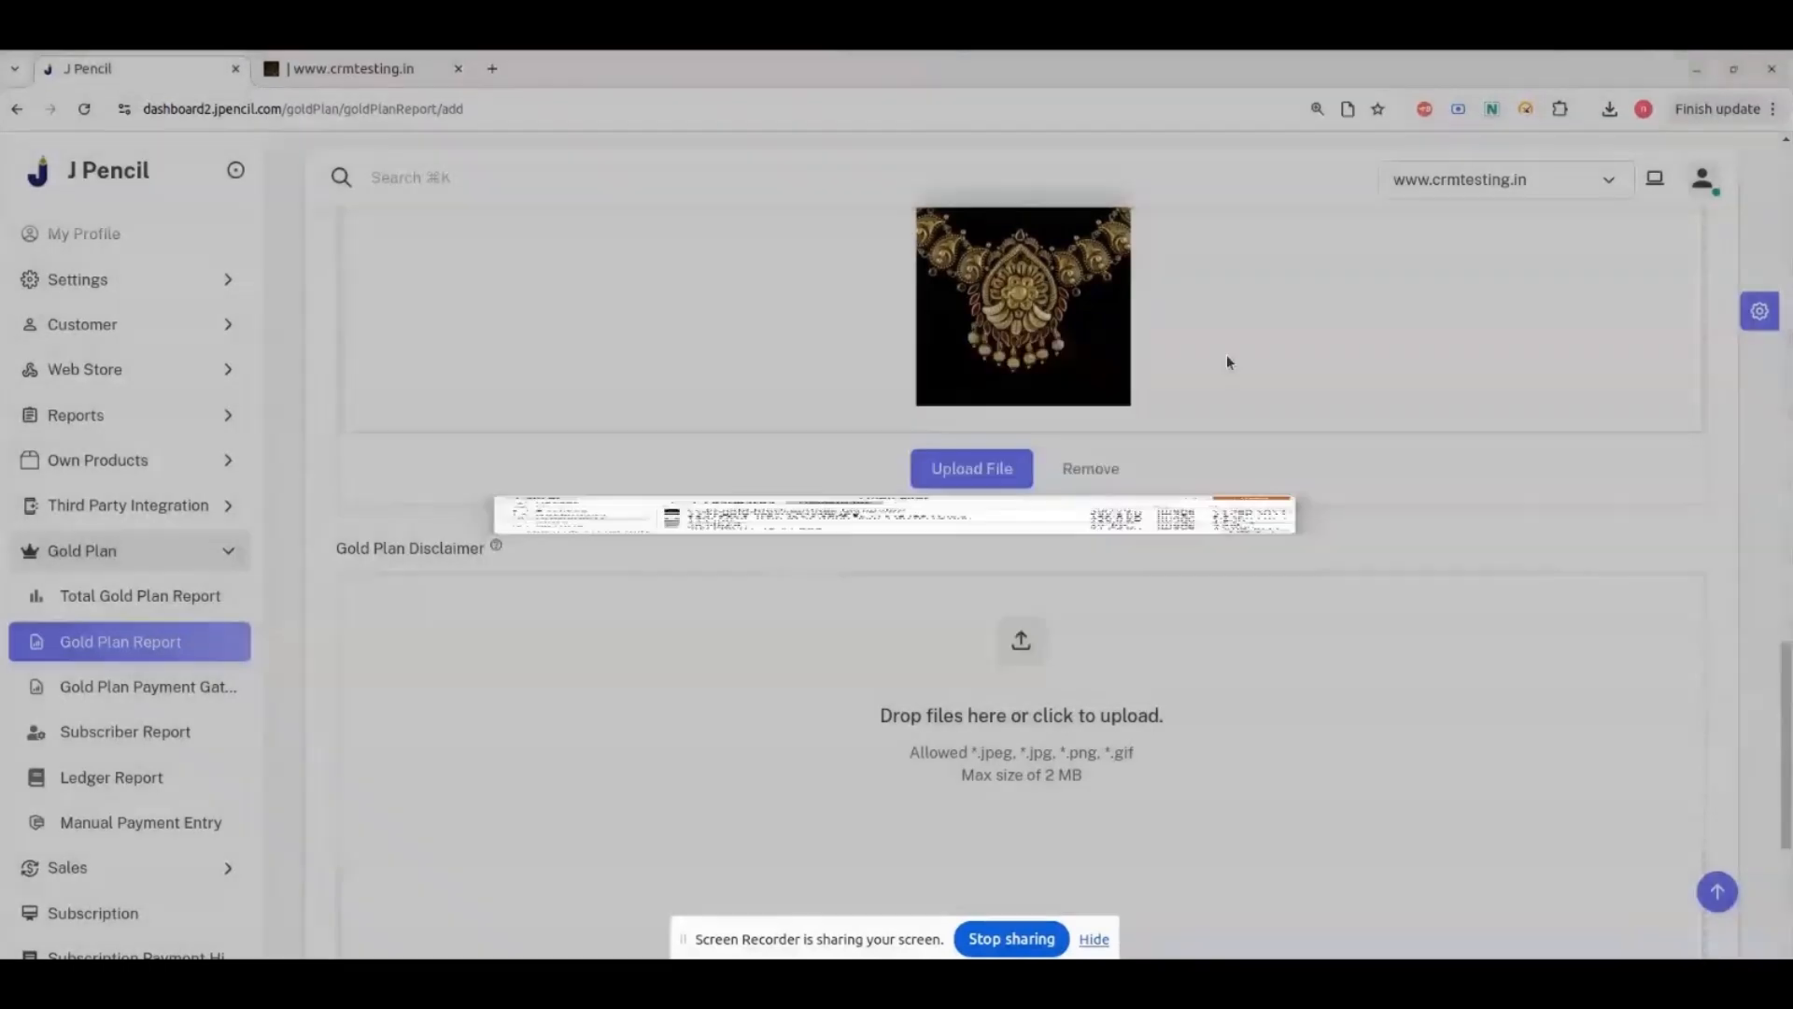
{"action": "scroll", "coordinate": [1098, 668], "scroll_direction": "down", "scroll_amount": 3}
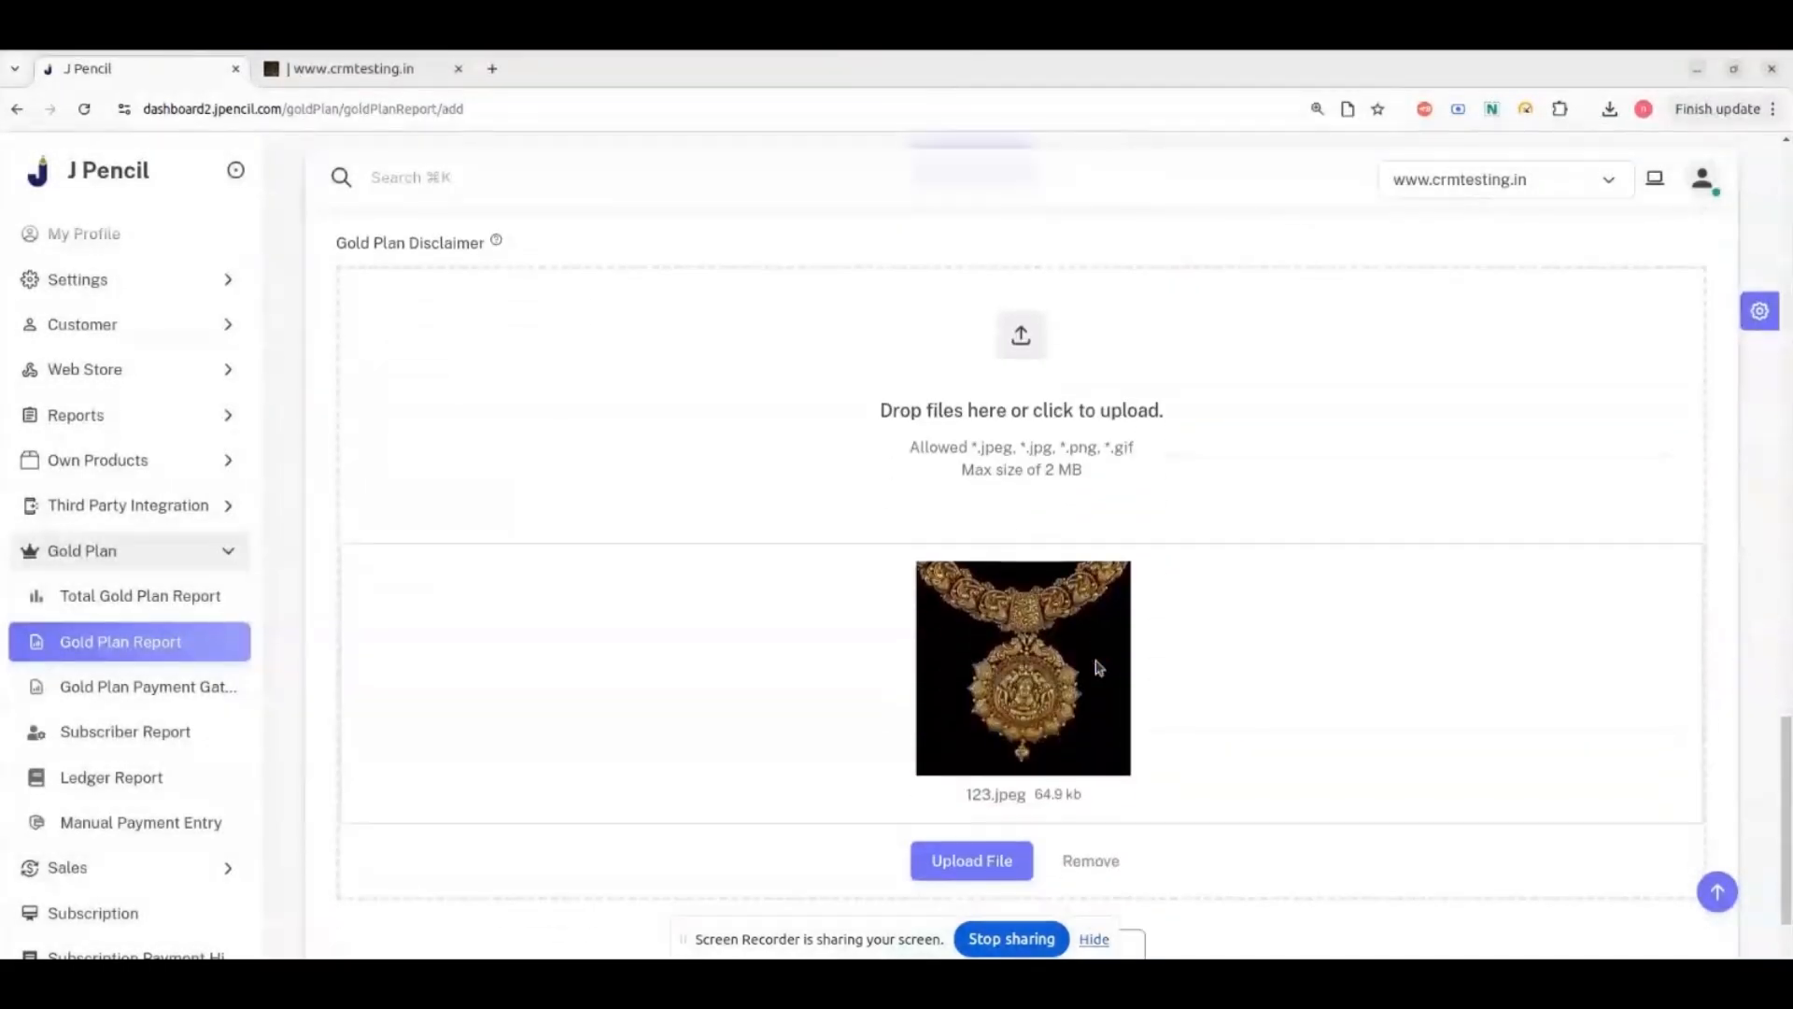
{"action": "left_click", "coordinate": [1002, 872]}
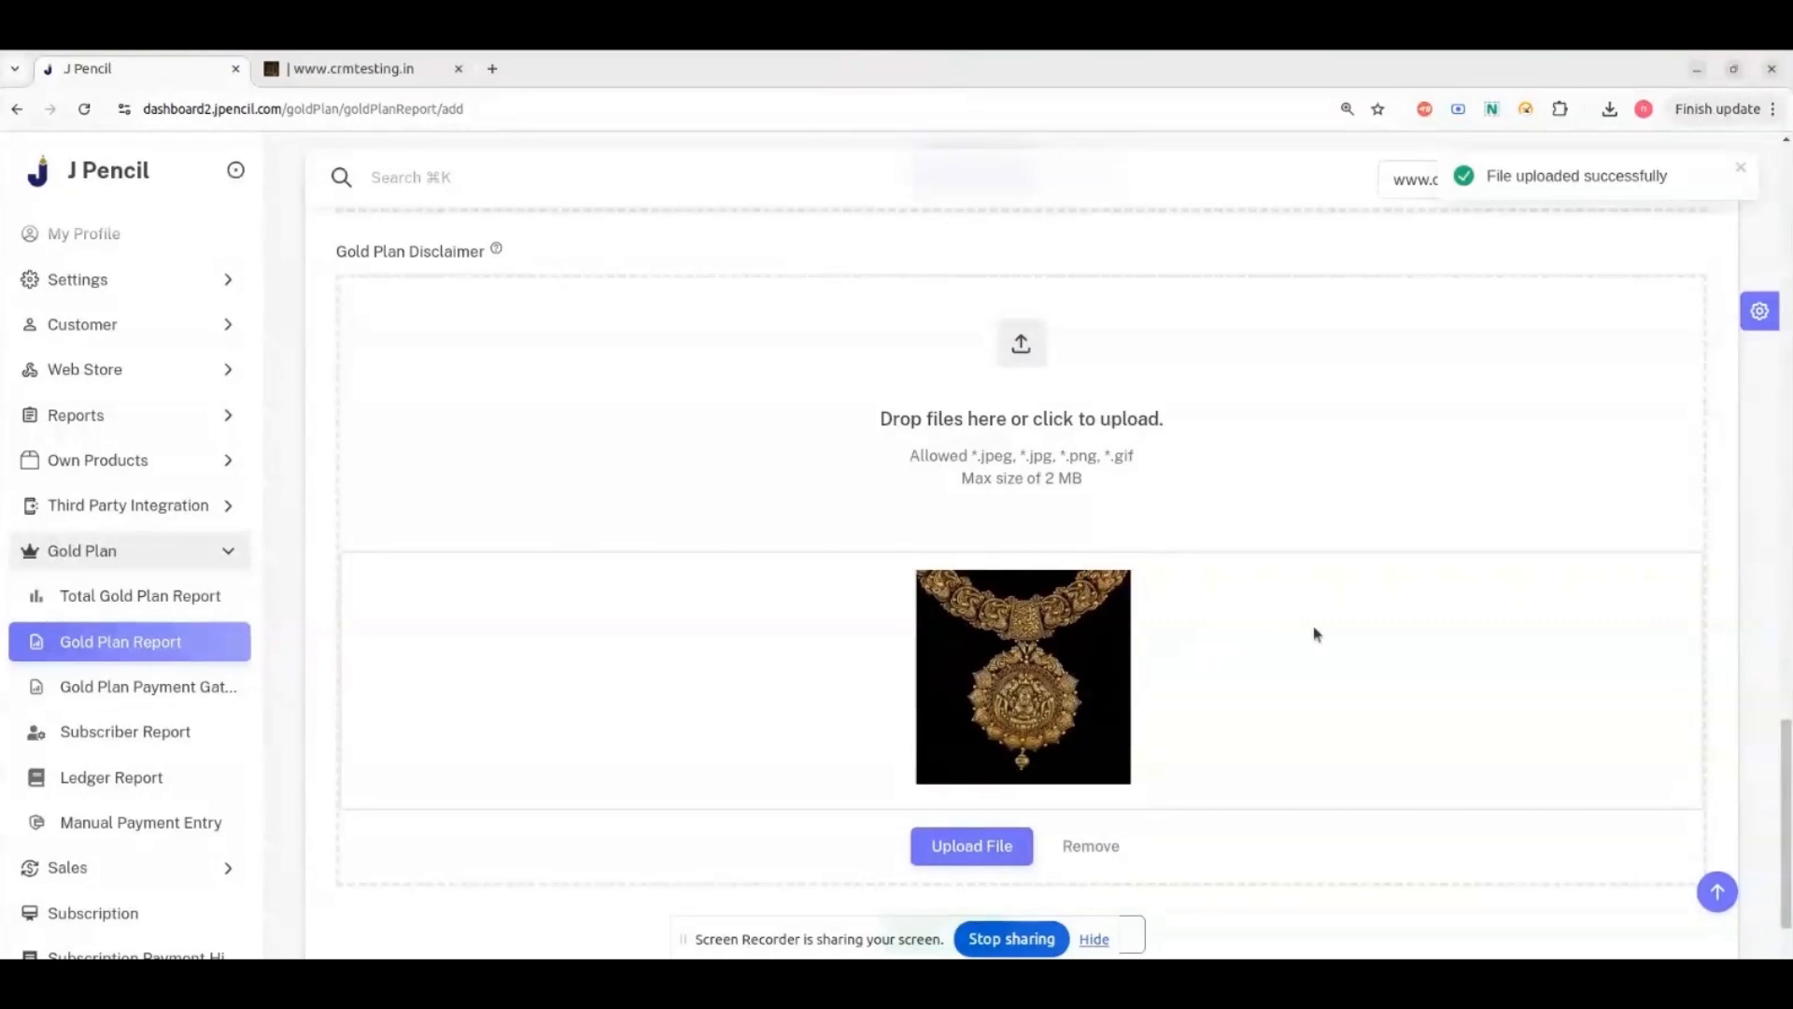
{"action": "scroll", "coordinate": [1088, 775], "scroll_direction": "down", "scroll_amount": 2}
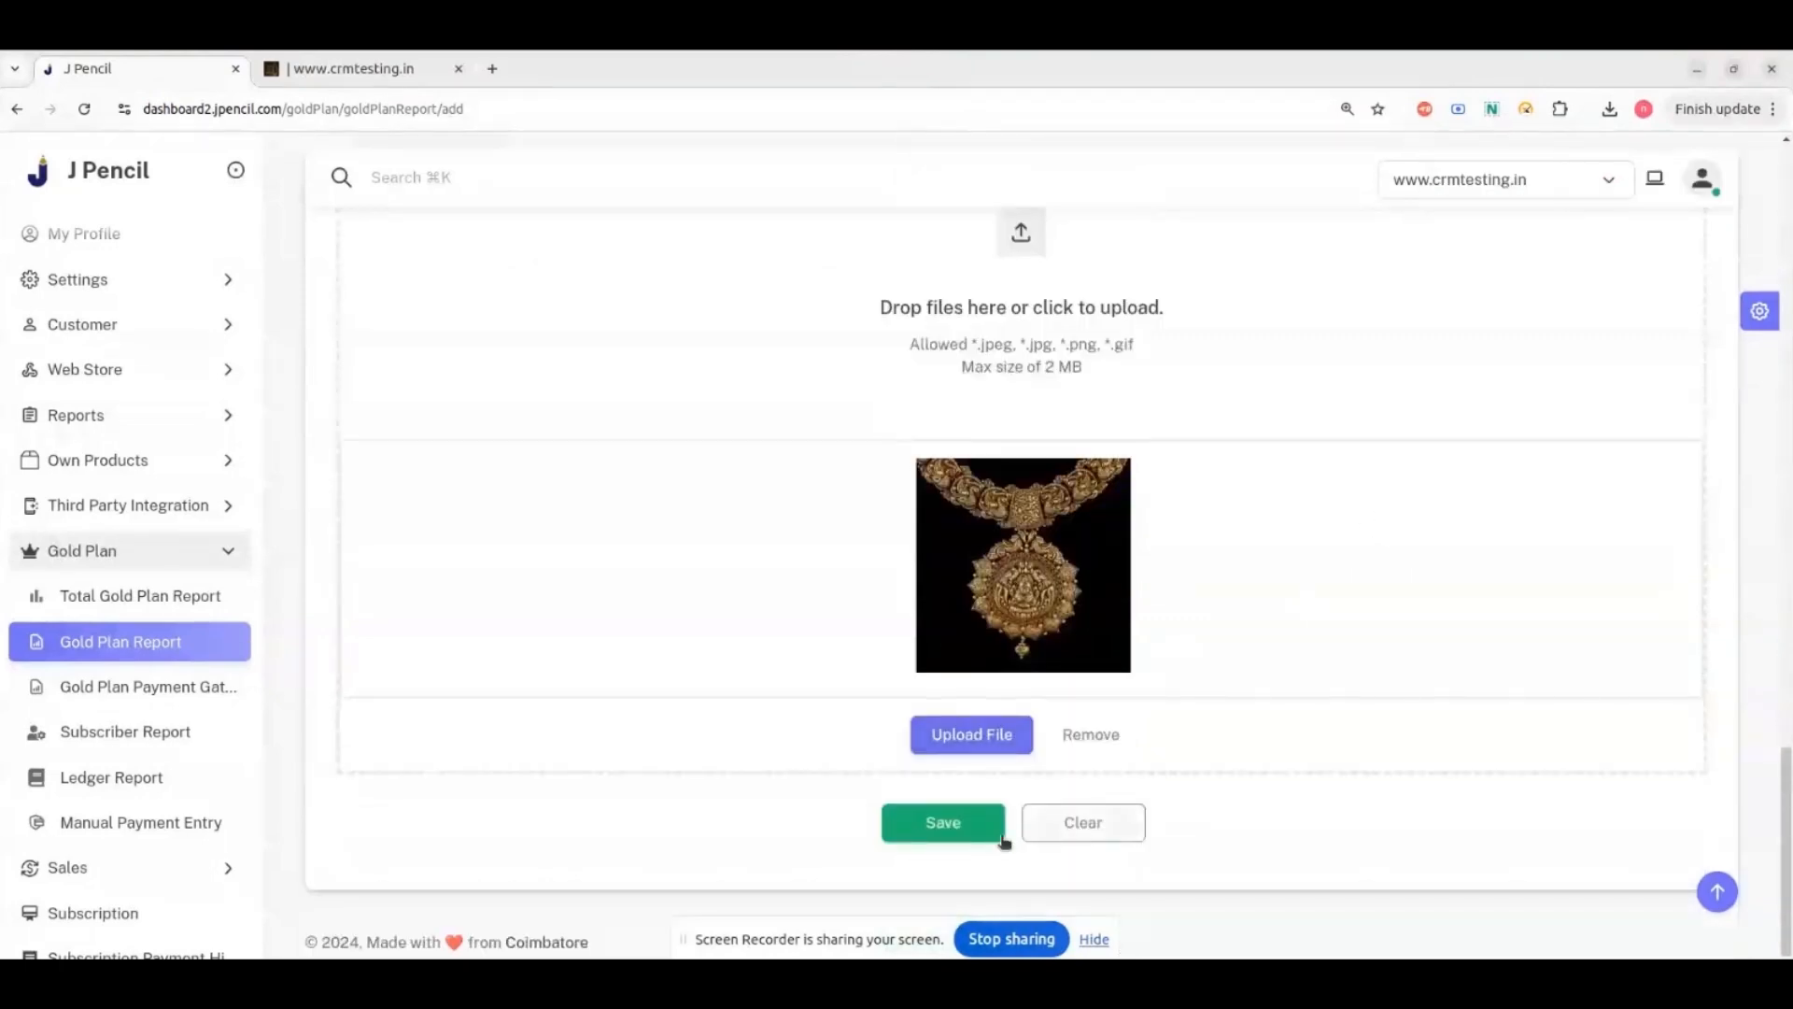
{"action": "left_click", "coordinate": [971, 838]}
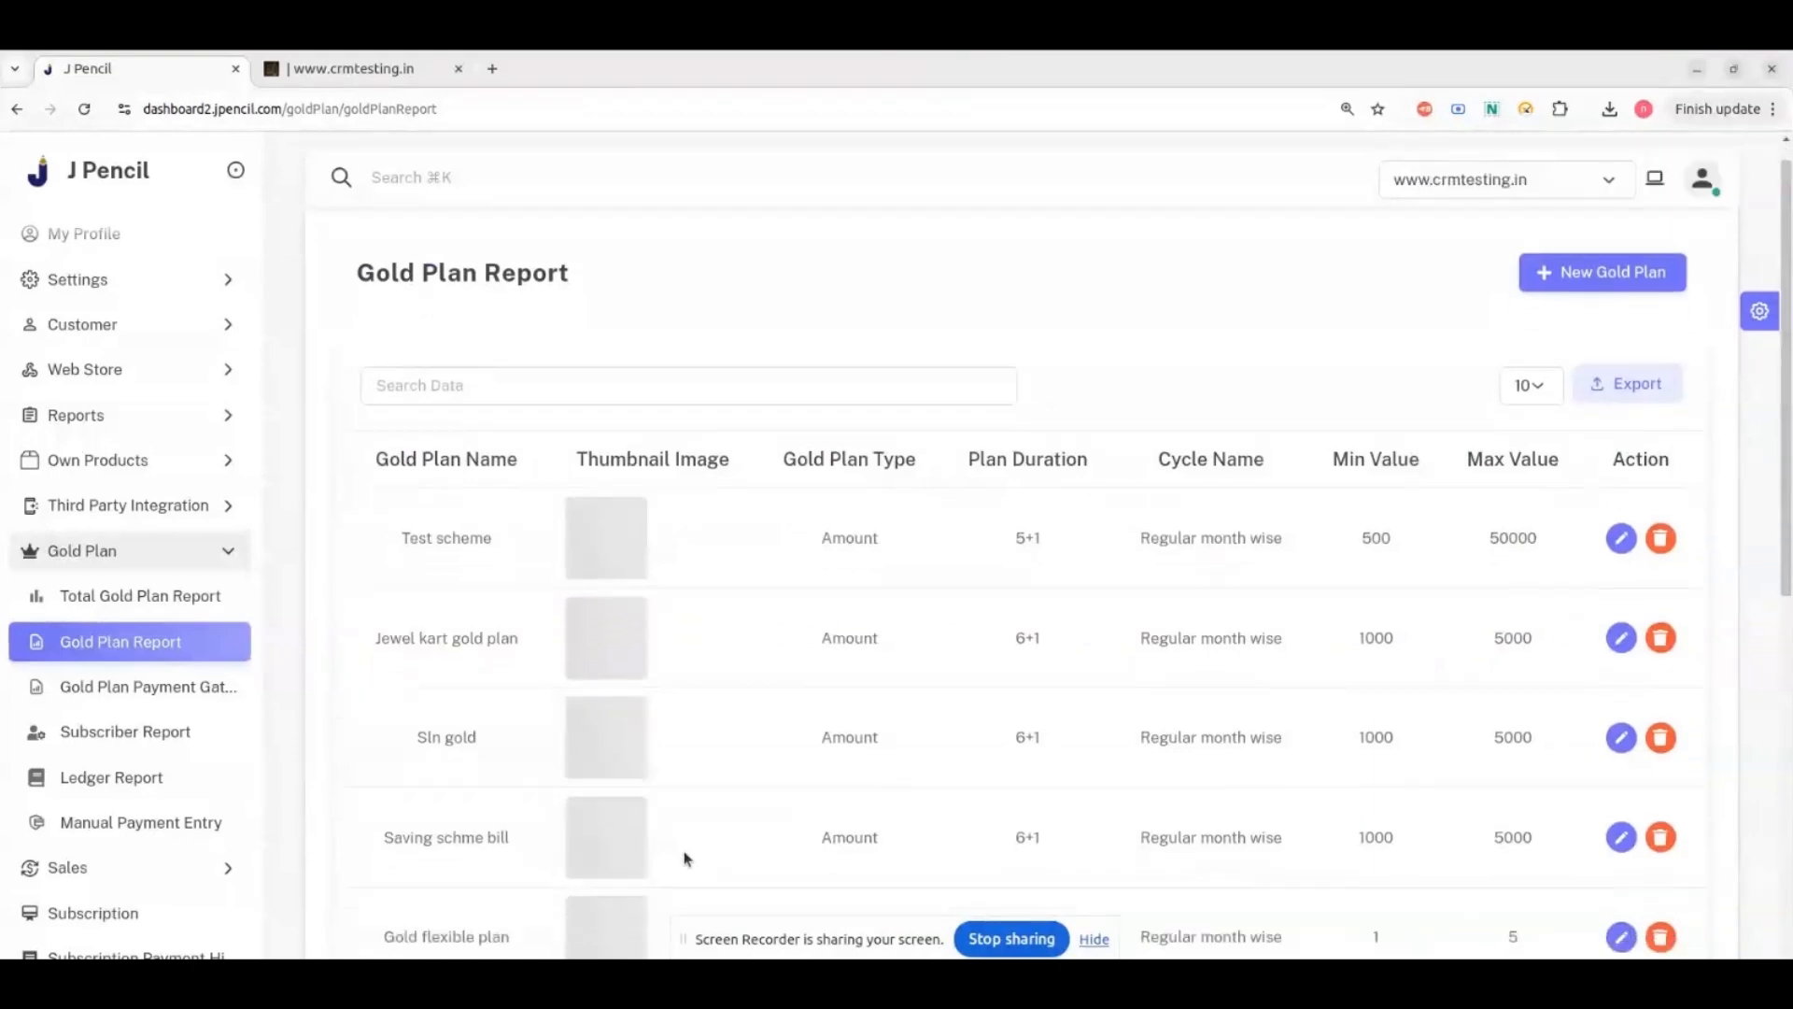
Search the Gold Plan Report for "jewe".
{"action": "left_click", "coordinate": [670, 413]}
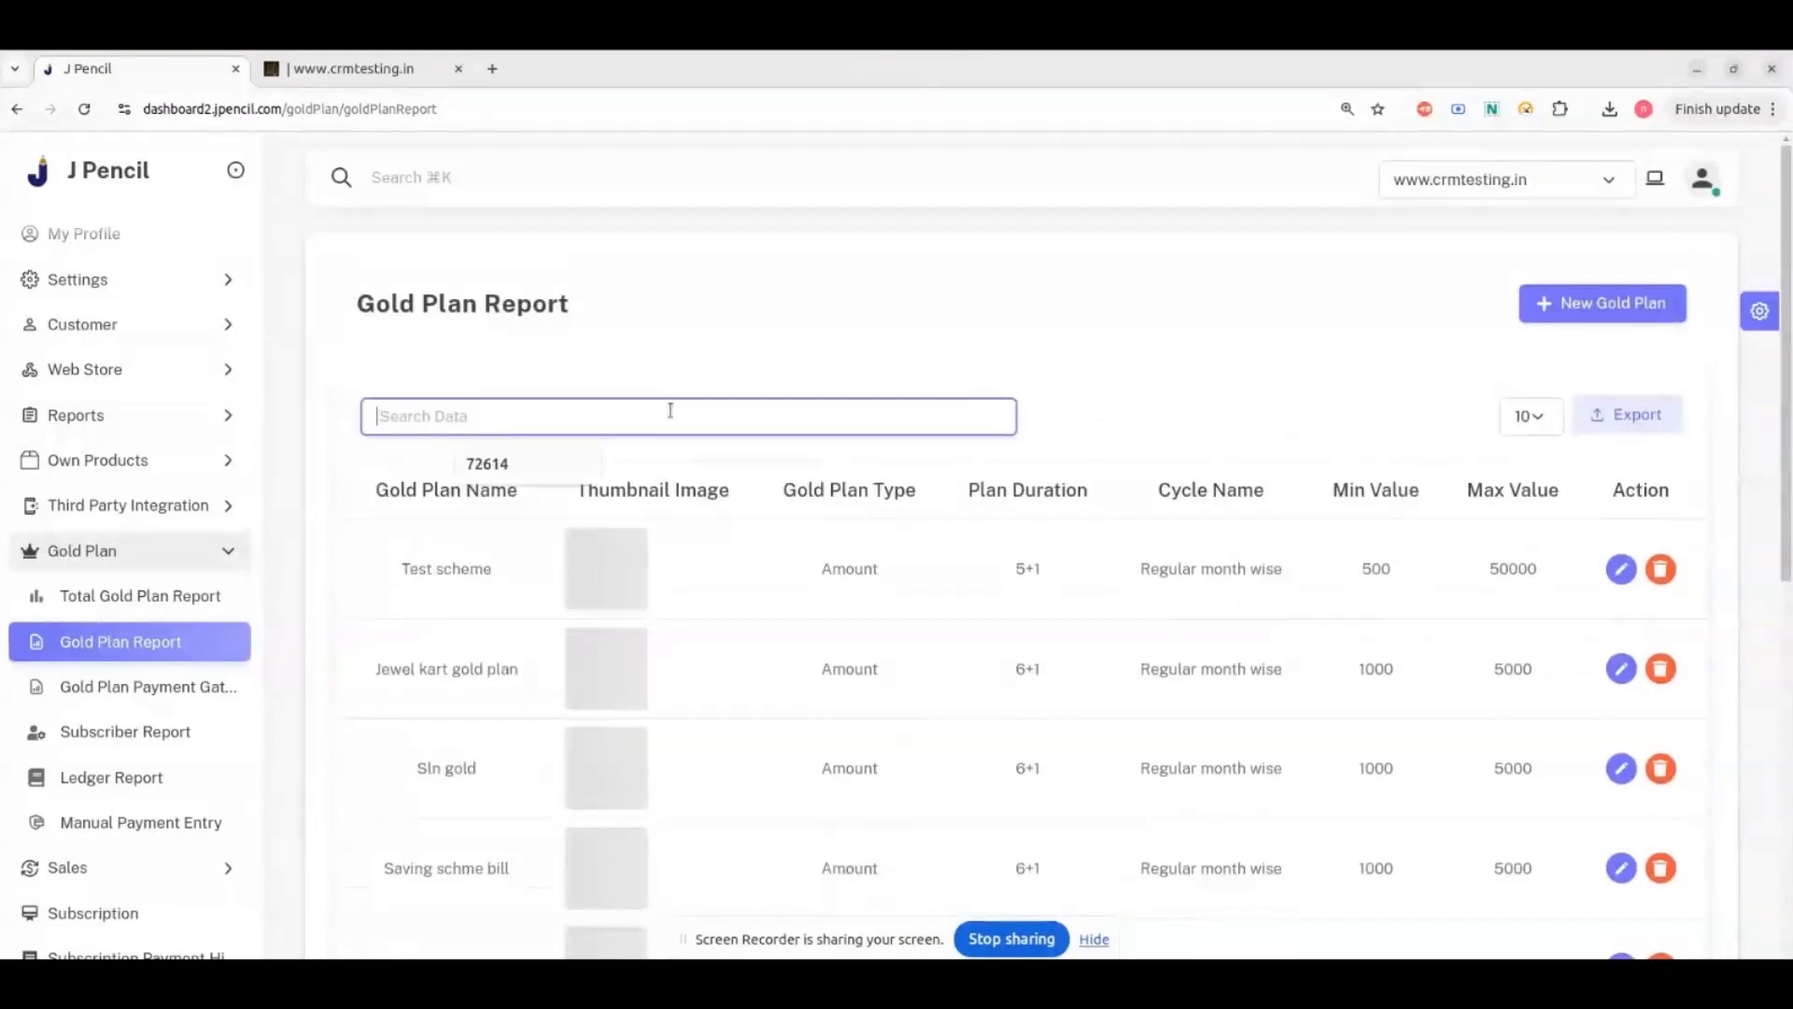
{"action": "type", "text": "jewe"}
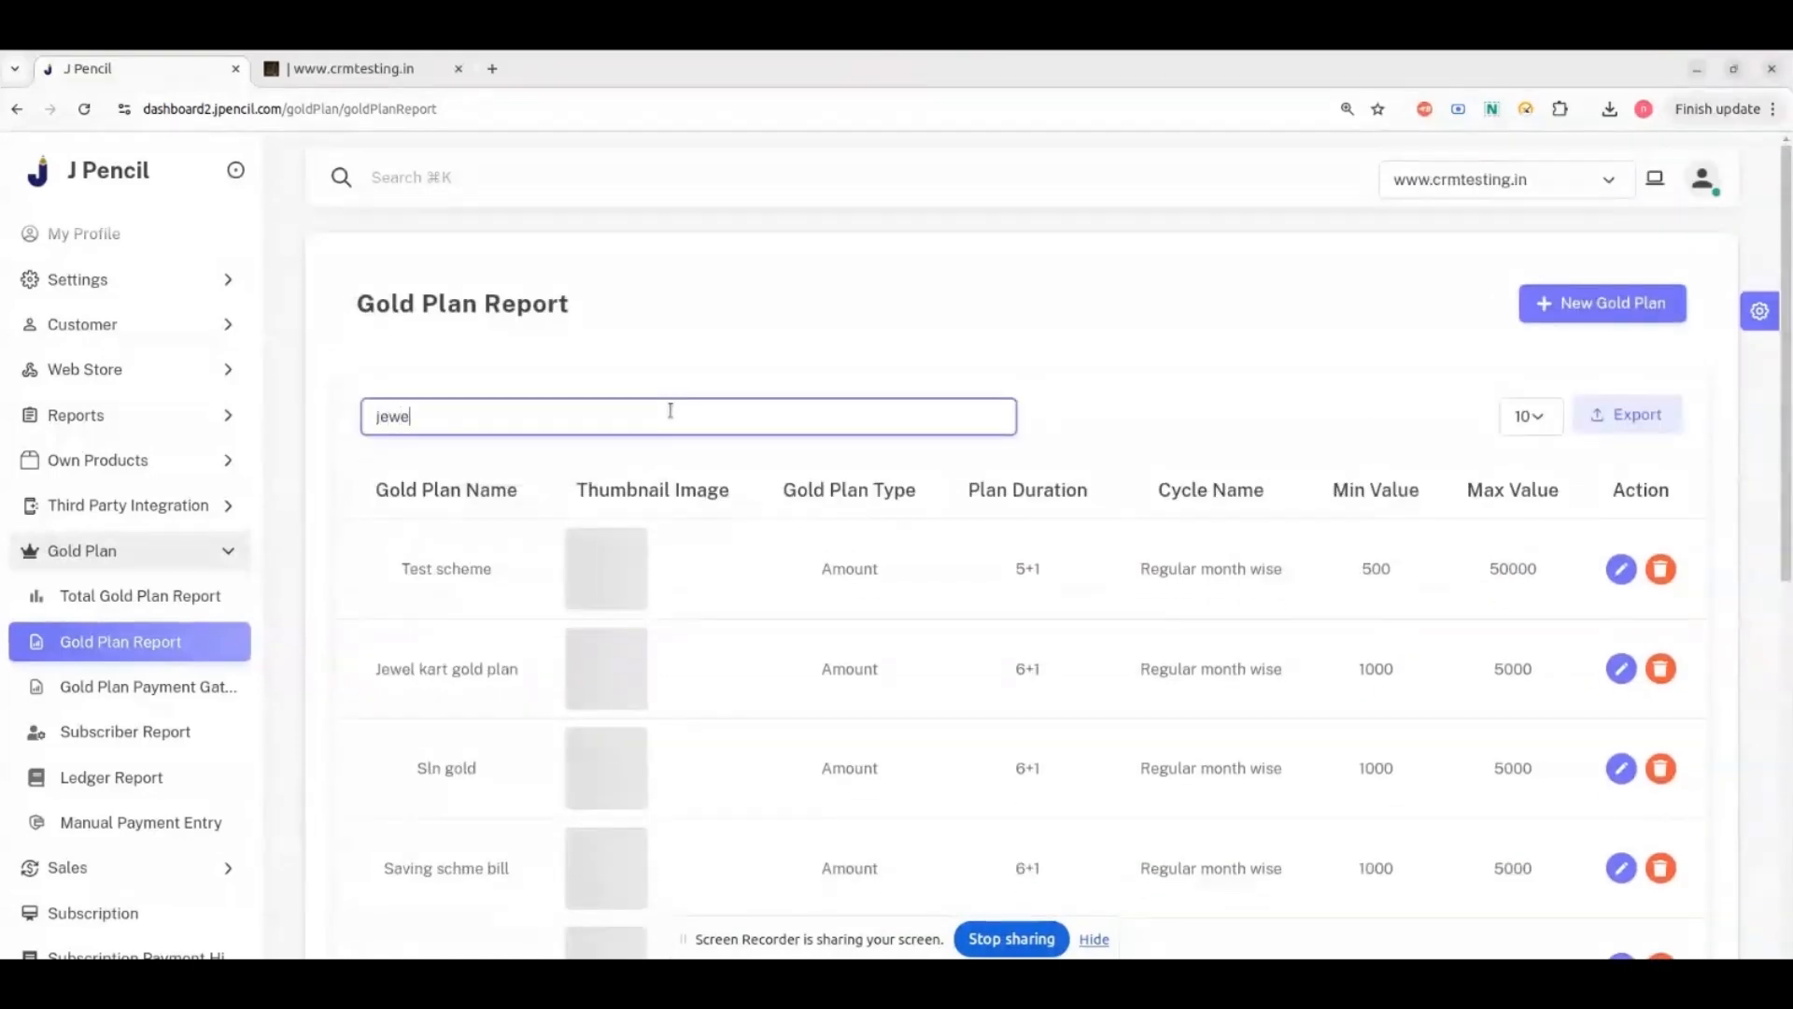